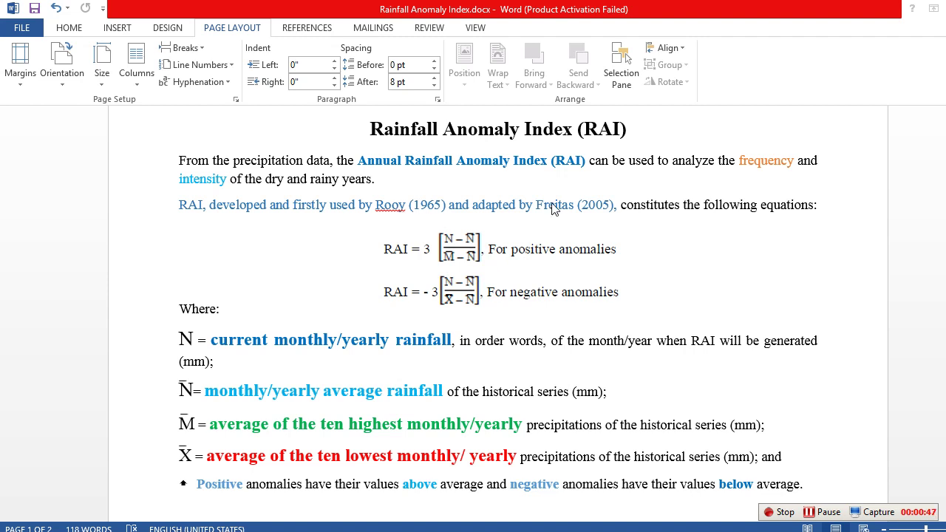
- Add '/seasonal' after 'yearly' in the N definition and select it for copying
{"action": "key", "text": "Home"}
{"action": "scroll", "coordinate": [499, 315], "scroll_direction": "down", "scroll_amount": 1}
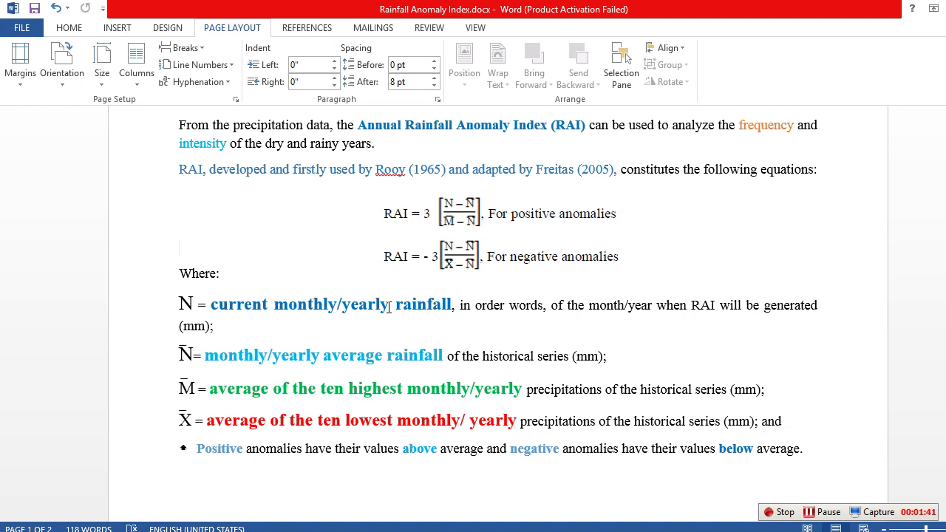
{"action": "type", "text": "/seasonal"}
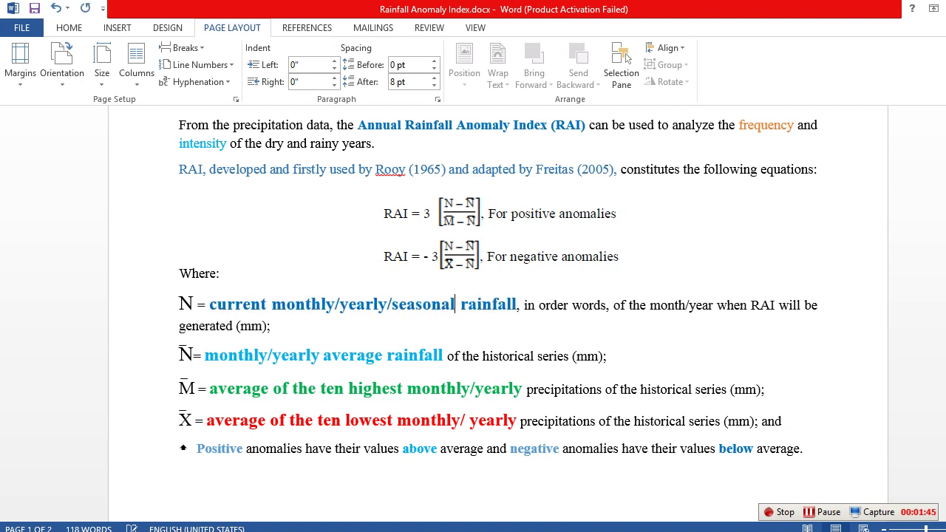
{"action": "triple_click", "coordinate": [391, 305]}
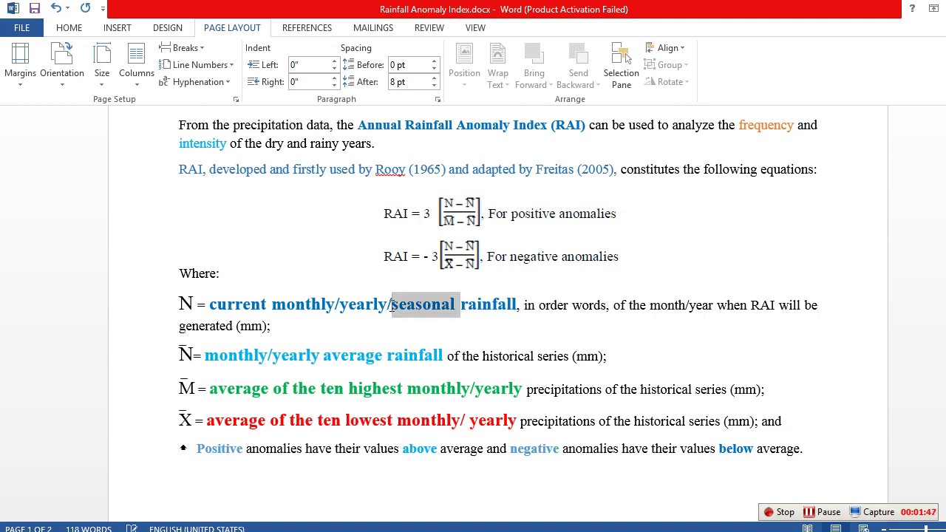
{"action": "mouse_move", "coordinate": [391, 305]}
{"action": "left_mouse_down"}
{"action": "mouse_move", "coordinate": [455, 305]}
{"action": "mouse_move", "coordinate": [387, 308]}
{"action": "left_mouse_up"}
{"action": "key", "text": "ctrl+c"}
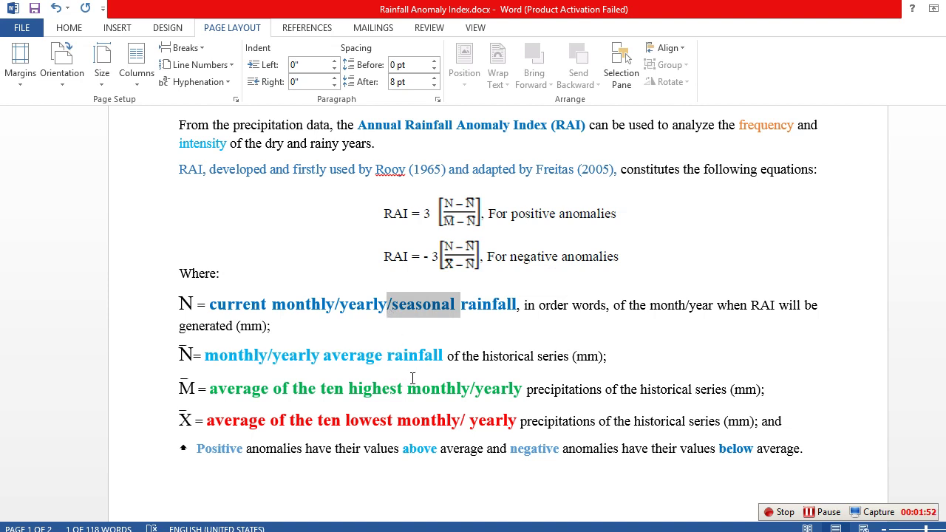
- Paste '/seasonal' after 'yearly' in the N̄, M̄ and X̄ definitions
{"action": "left_click", "coordinate": [322, 356]}
{"action": "key", "text": "ctrl+v"}
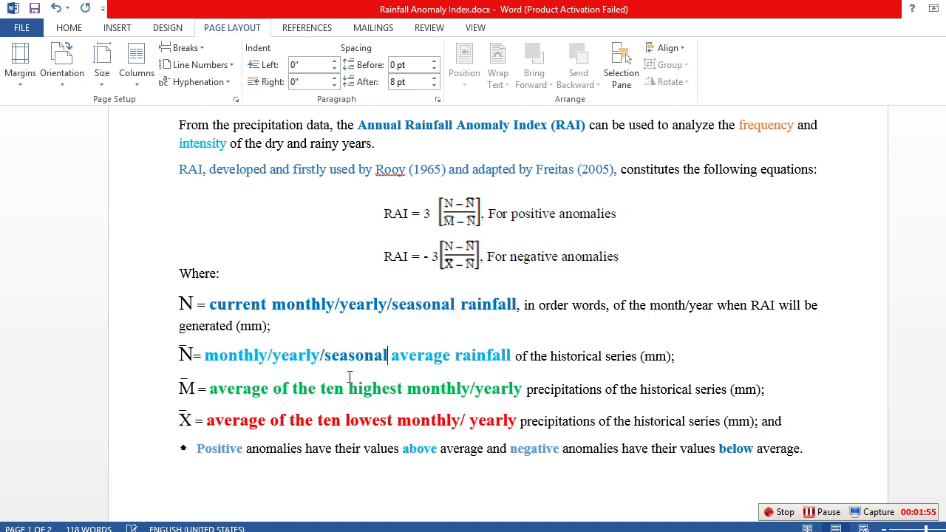
{"action": "left_click", "coordinate": [523, 389]}
{"action": "key", "text": "ctrl+v"}
{"action": "left_click", "coordinate": [810, 352]}
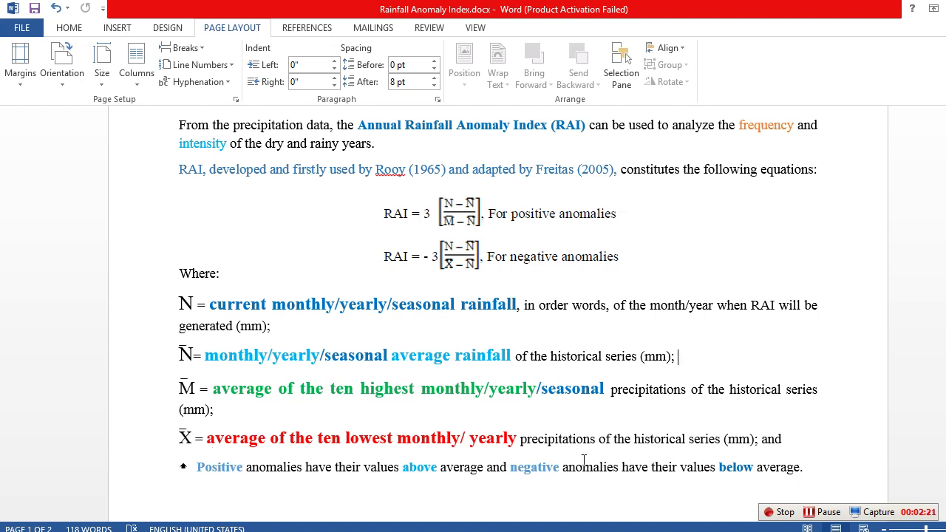
{"action": "left_click", "coordinate": [517, 439]}
{"action": "key", "text": "ctrl+v"}
{"action": "left_click", "coordinate": [538, 407]}
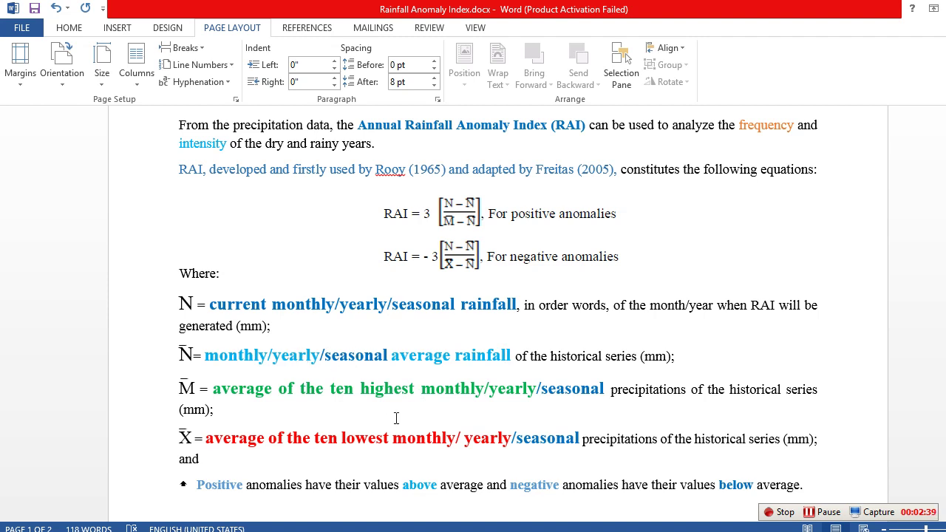
- Look over the equations picture, then switch to the SPI.xlsx workbook
{"action": "scroll", "coordinate": [396, 418], "scroll_direction": "down", "scroll_amount": 1}
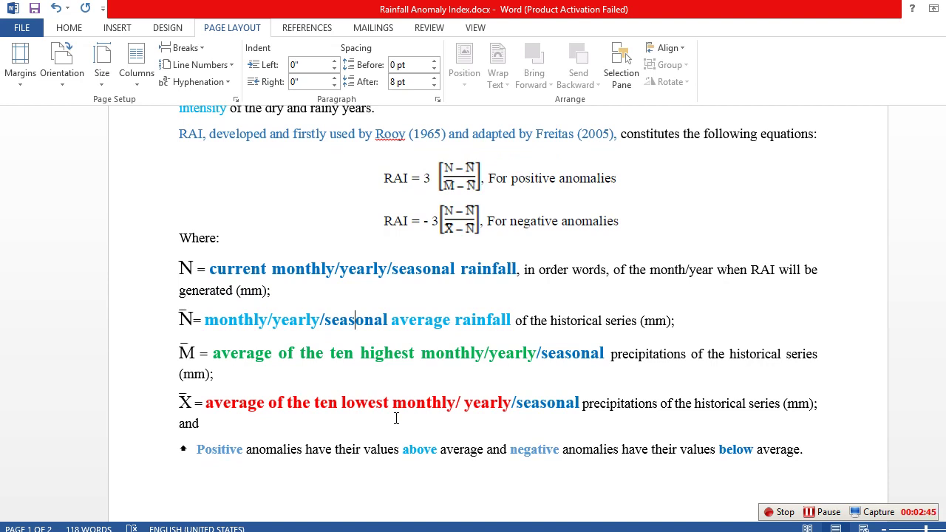
{"action": "scroll", "coordinate": [386, 442], "scroll_direction": "up", "scroll_amount": 1}
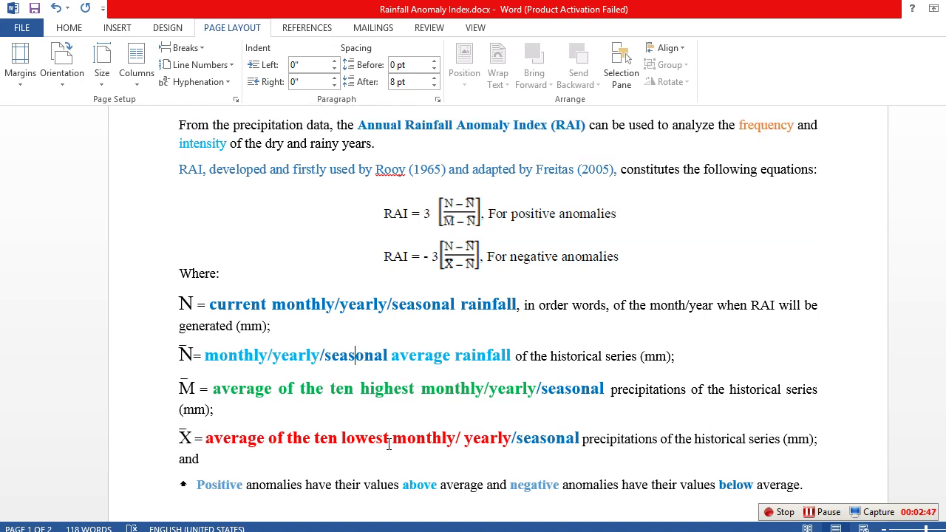
{"action": "left_click", "coordinate": [457, 212]}
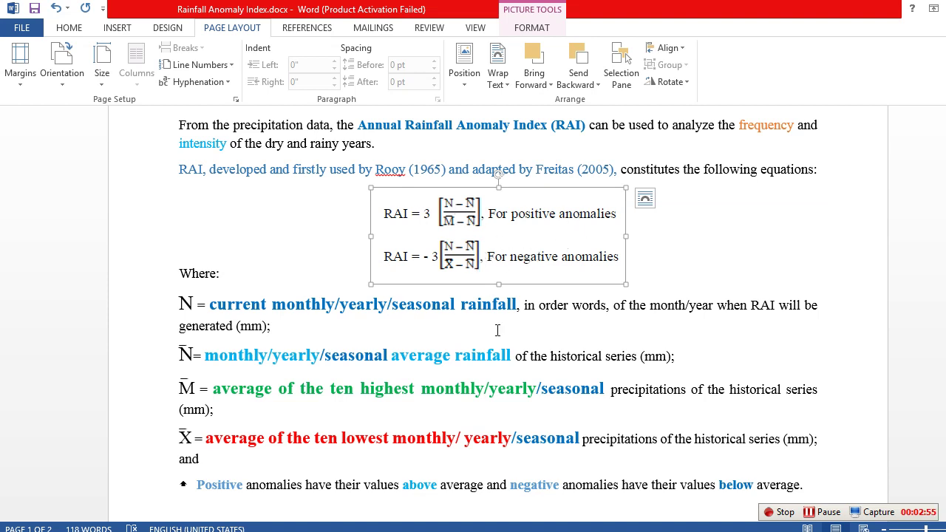
{"action": "left_click", "coordinate": [691, 333]}
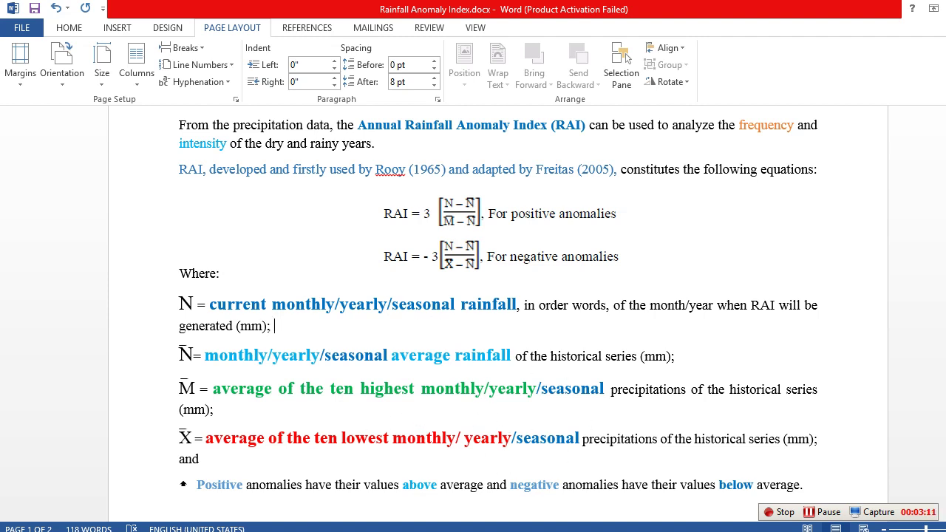
{"action": "key", "text": "alt+Tab"}
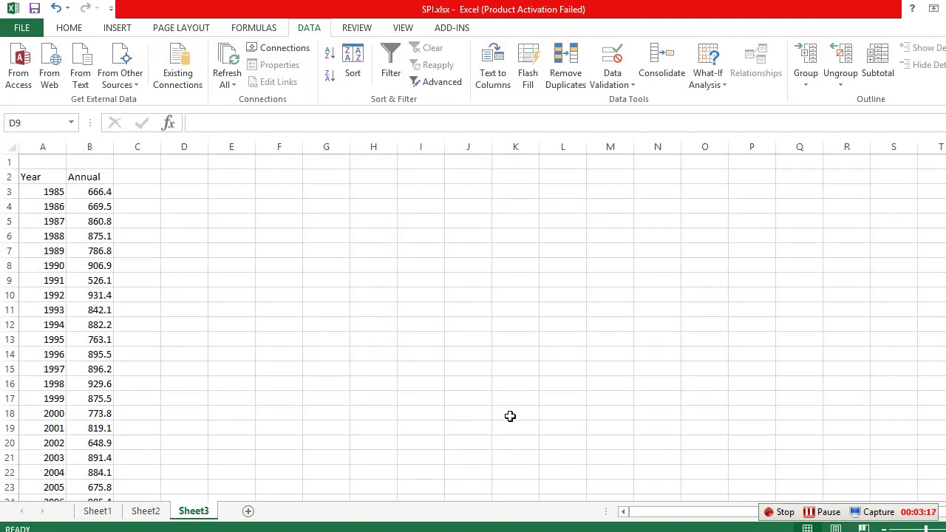
- Change the Sheet3 heading in B2 from 'Annual' to 'N'
{"action": "left_click", "coordinate": [381, 296]}
{"action": "left_click", "coordinate": [81, 206]}
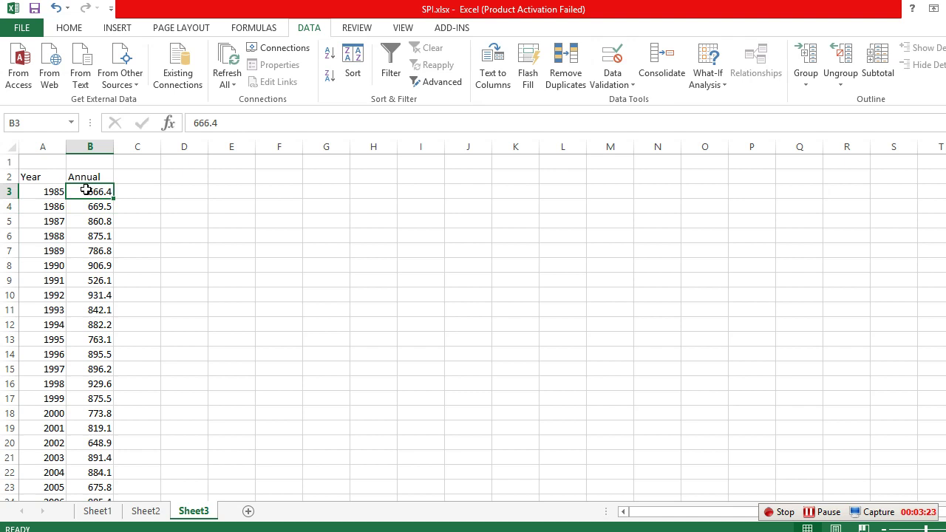
{"action": "scroll", "coordinate": [87, 190], "scroll_direction": "down", "scroll_amount": 5}
{"action": "scroll", "coordinate": [102, 314], "scroll_direction": "up", "scroll_amount": 5}
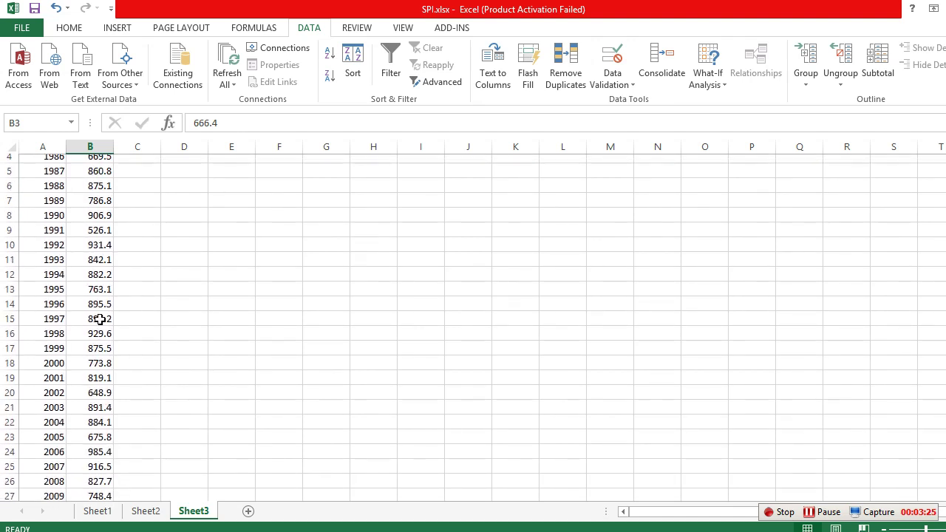
{"action": "left_click", "coordinate": [103, 179]}
{"action": "double_click", "coordinate": [104, 179]}
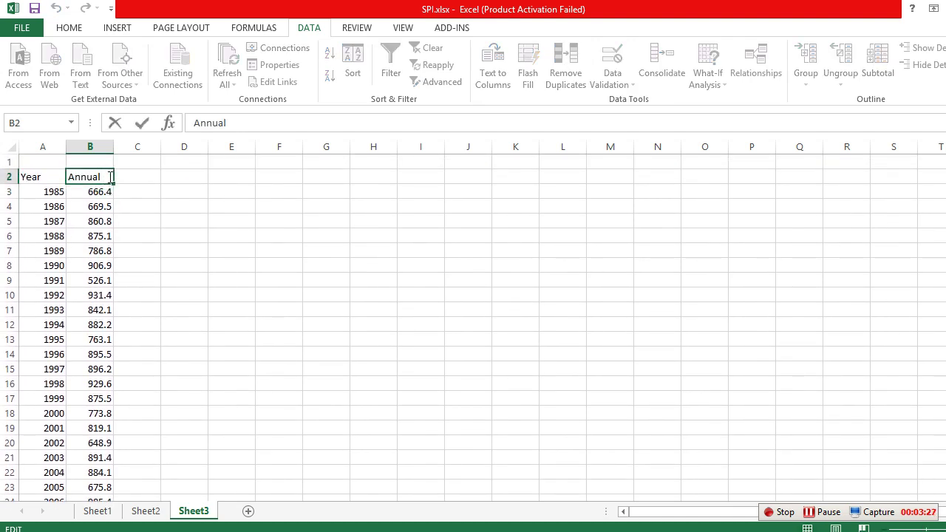
{"action": "left_click_drag", "start_coordinate": [103, 178], "coordinate": [20, 183]}
{"action": "type", "text": "n"}
{"action": "left_click", "coordinate": [198, 249]}
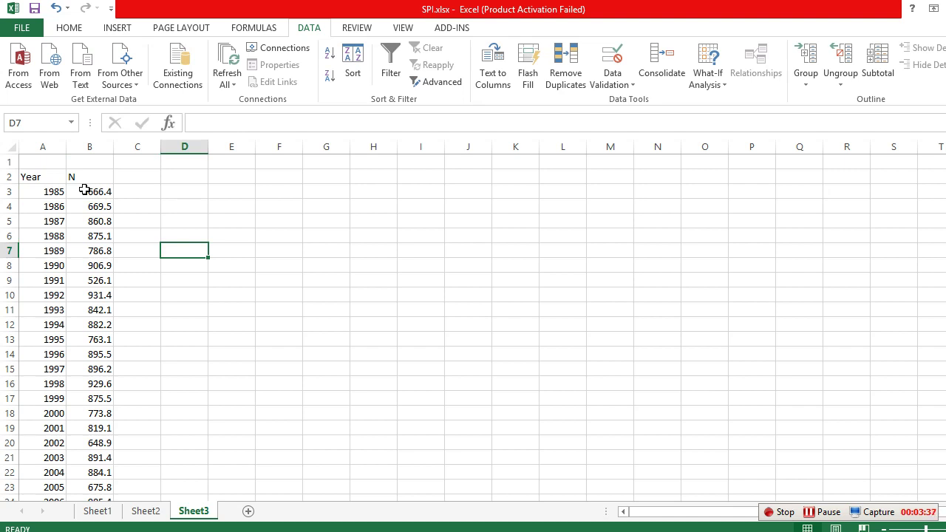
- Copy all N values from column B into columns F and H, starting at row 1
{"action": "left_click", "coordinate": [85, 190]}
{"action": "key", "text": "ctrl+shift+Down"}
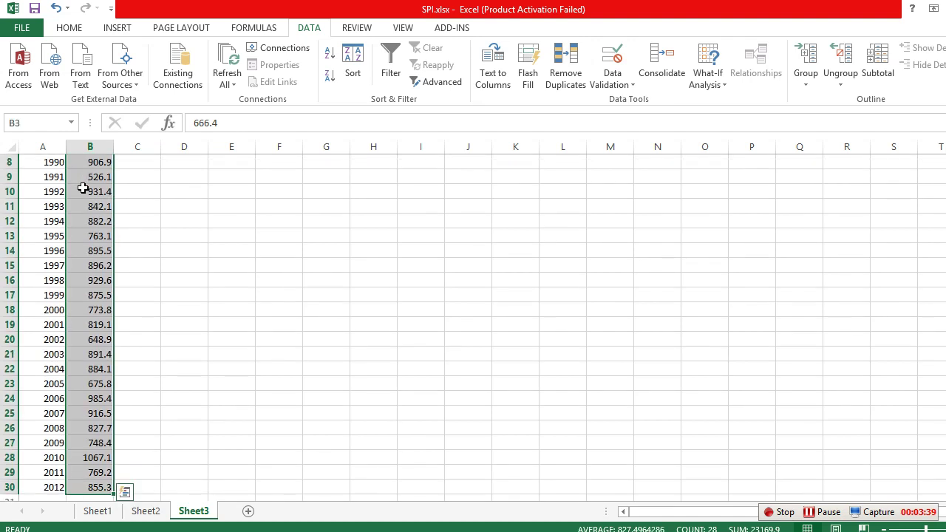
{"action": "key", "text": "ctrl+c"}
{"action": "scroll", "coordinate": [323, 293], "scroll_direction": "up", "scroll_amount": 3}
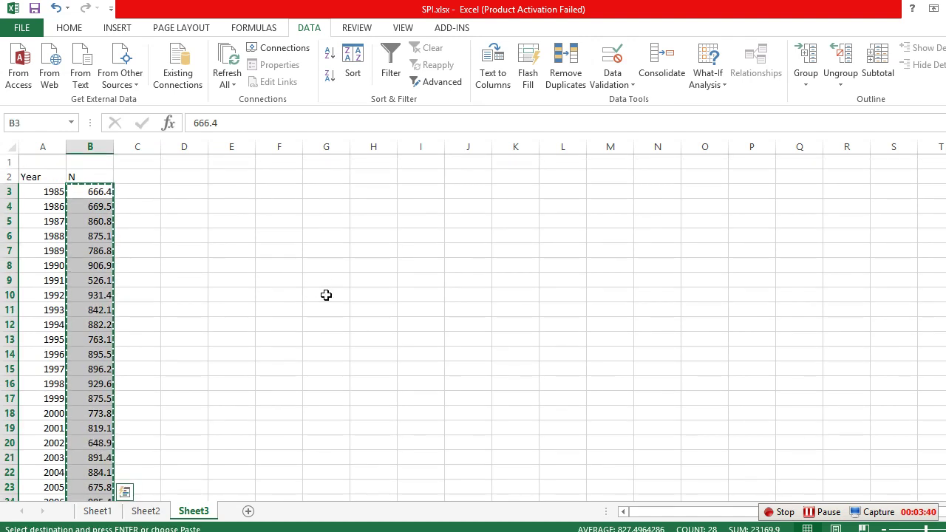
{"action": "left_click", "coordinate": [287, 163]}
{"action": "key", "text": "ctrl+v"}
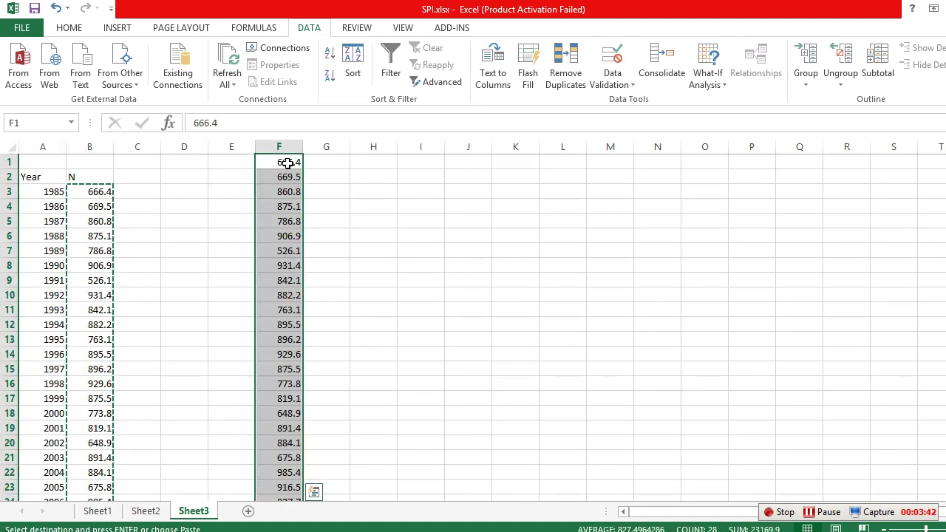
{"action": "left_click", "coordinate": [377, 163]}
{"action": "key", "text": "ctrl+v"}
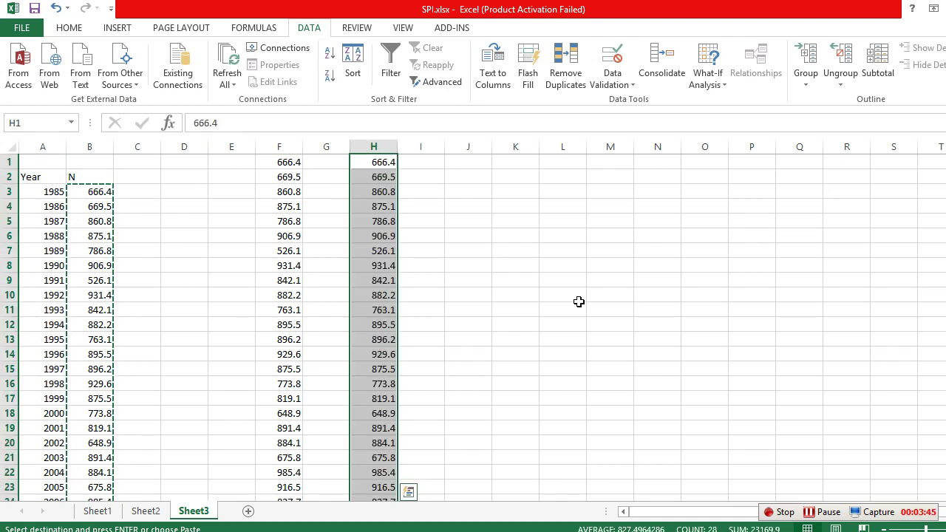
{"action": "left_click", "coordinate": [575, 296]}
{"action": "left_click", "coordinate": [288, 164]}
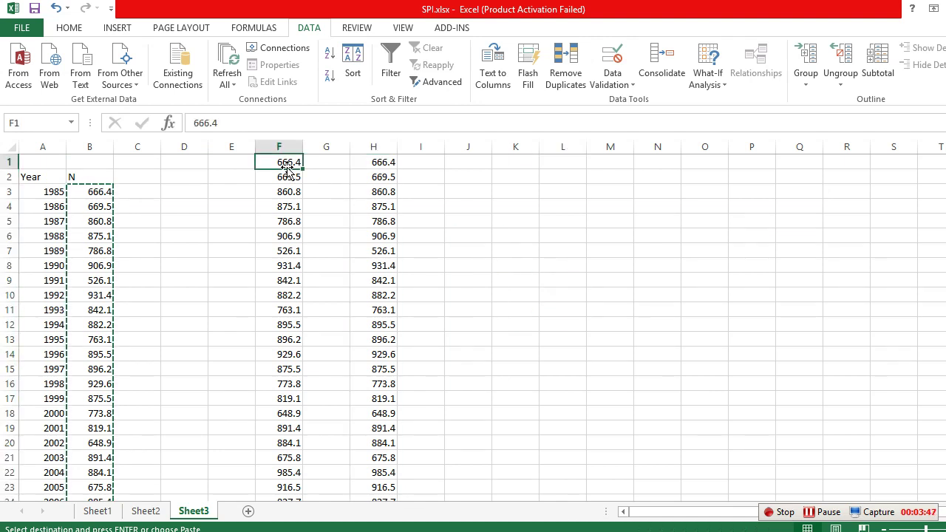
{"action": "key", "text": "ctrl+v"}
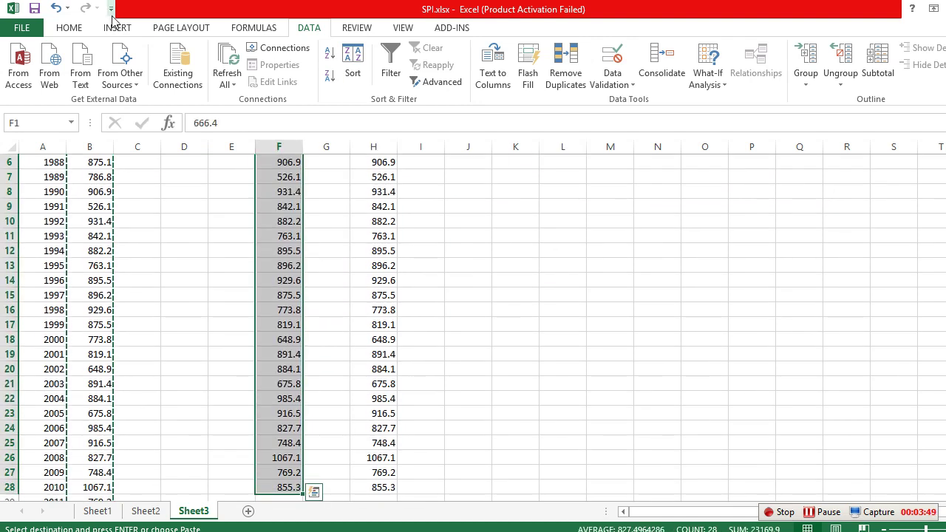
- Sort column F smallest to largest and column H largest to smallest
{"action": "left_click", "coordinate": [65, 28]}
{"action": "left_click", "coordinate": [307, 30]}
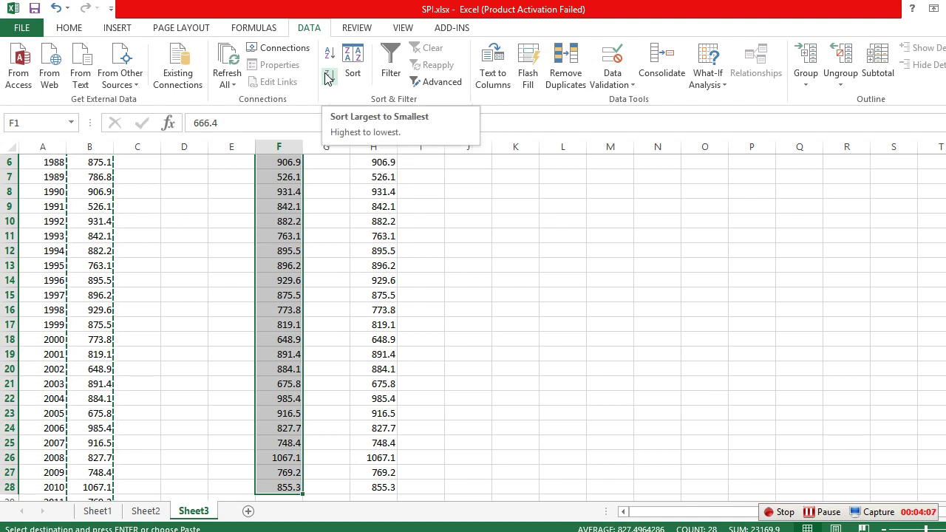
{"action": "left_click", "coordinate": [330, 57]}
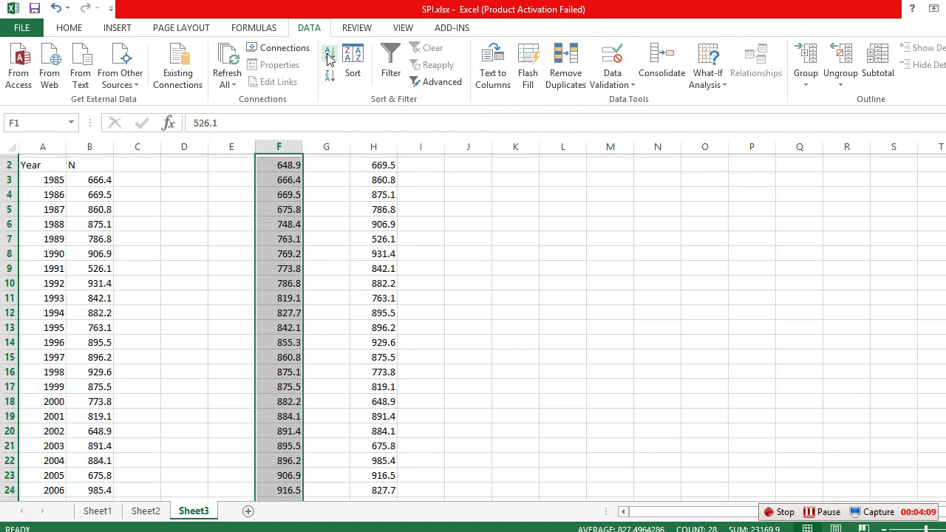
{"action": "left_click", "coordinate": [330, 58]}
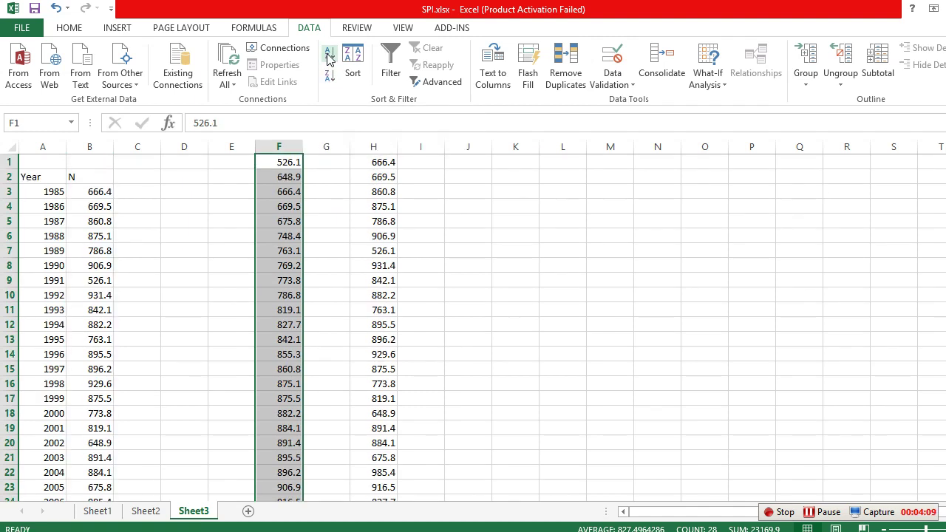
{"action": "left_click", "coordinate": [365, 164]}
{"action": "key", "text": "ctrl+shift+Down"}
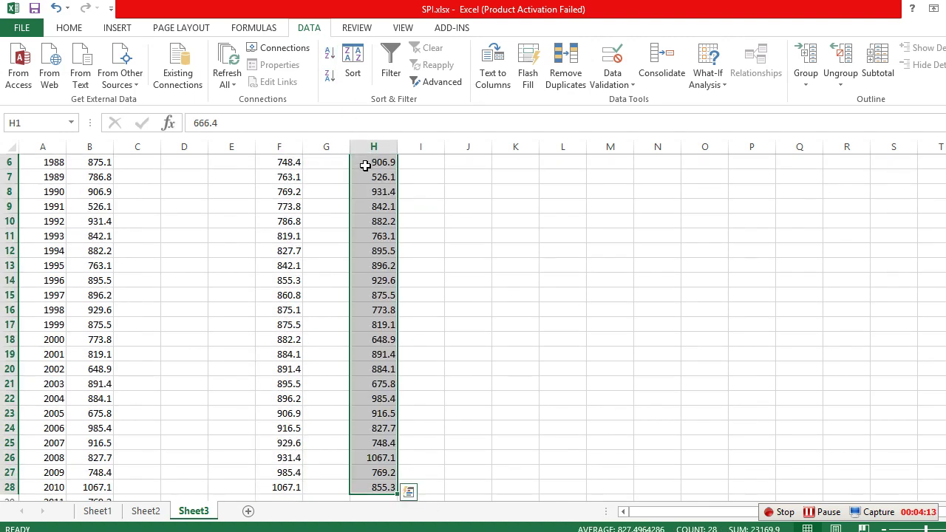
{"action": "left_click", "coordinate": [329, 76]}
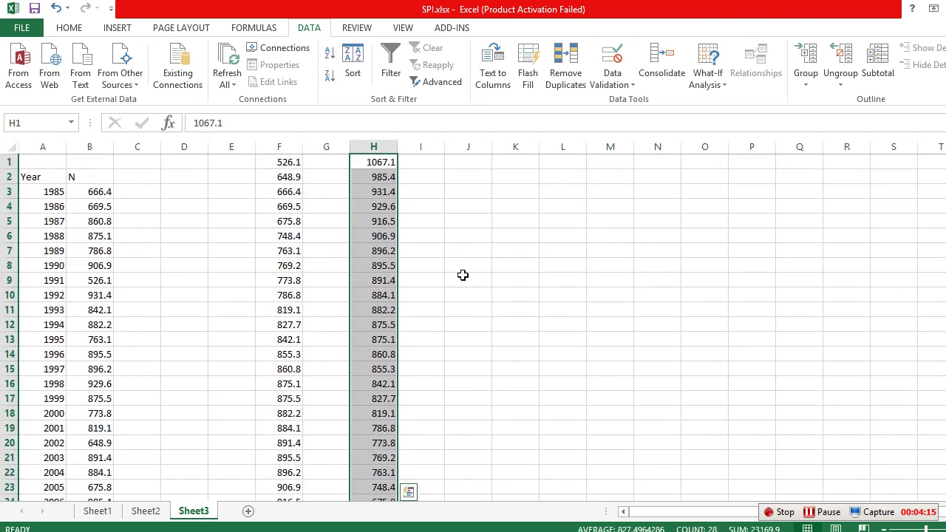
{"action": "left_click", "coordinate": [483, 294]}
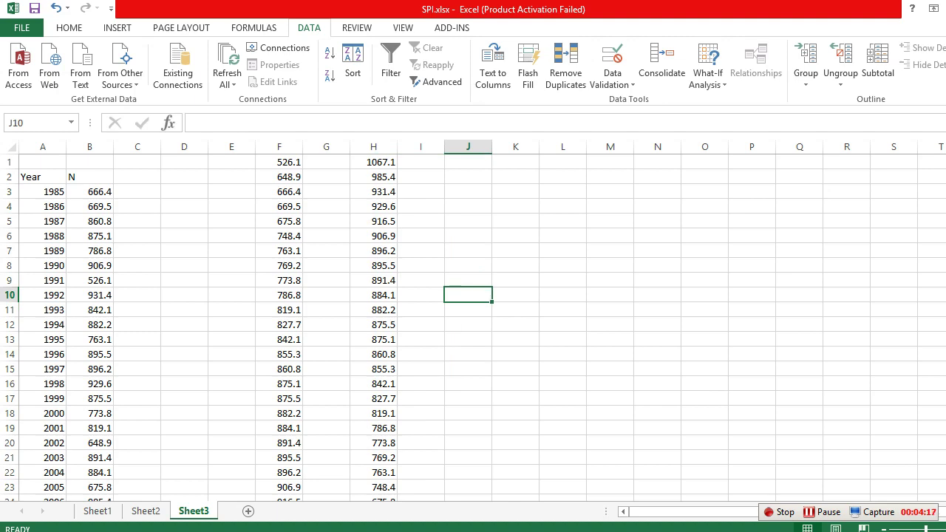
{"action": "key", "text": "alt+Tab"}
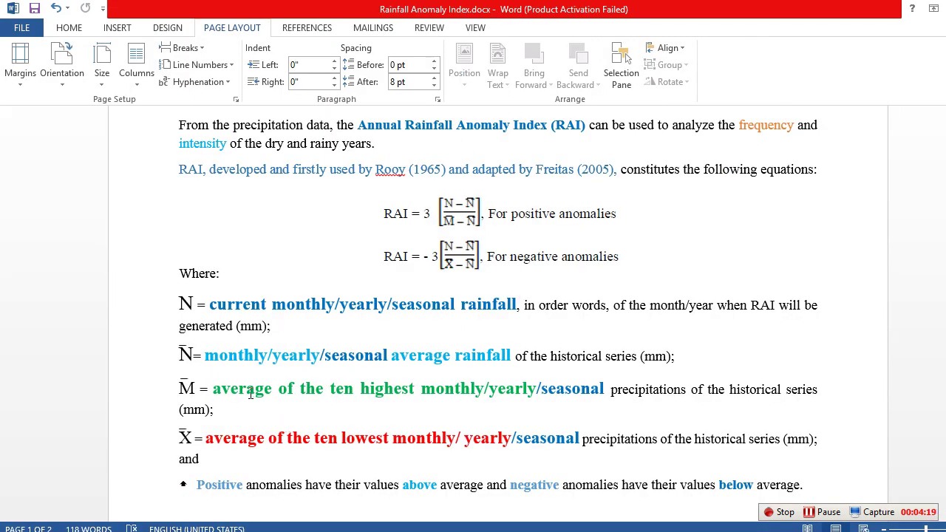
- Highlight the M̄ and X̄ definitions of the ten highest and lowest averages, then return to Excel
{"action": "left_click_drag", "start_coordinate": [214, 389], "coordinate": [415, 392]}
{"action": "left_click", "coordinate": [514, 389]}
{"action": "left_click_drag", "start_coordinate": [206, 439], "coordinate": [404, 450]}
{"action": "left_click", "coordinate": [389, 458]}
{"action": "key", "text": "alt+Tab"}
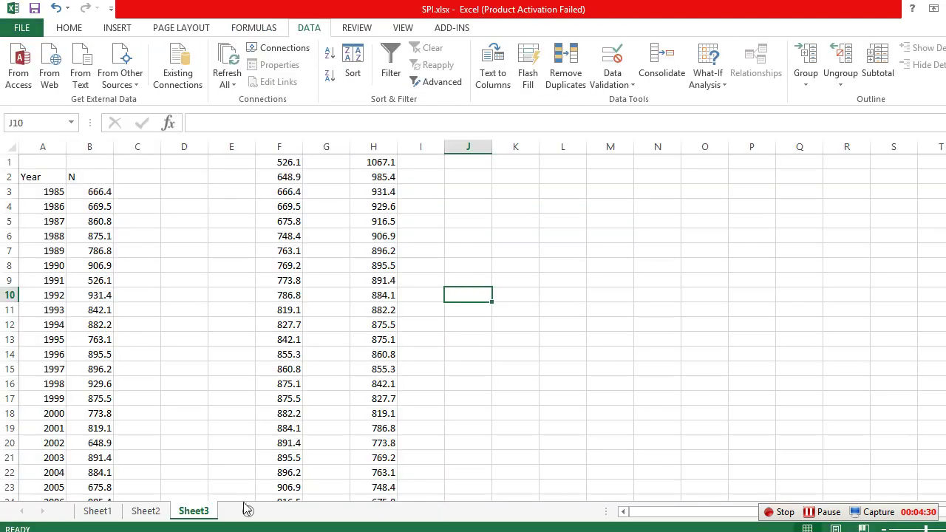
- Delete F11:H28 so columns F and H hold only the ten lowest and ten highest N values
{"action": "left_click", "coordinate": [7, 162]}
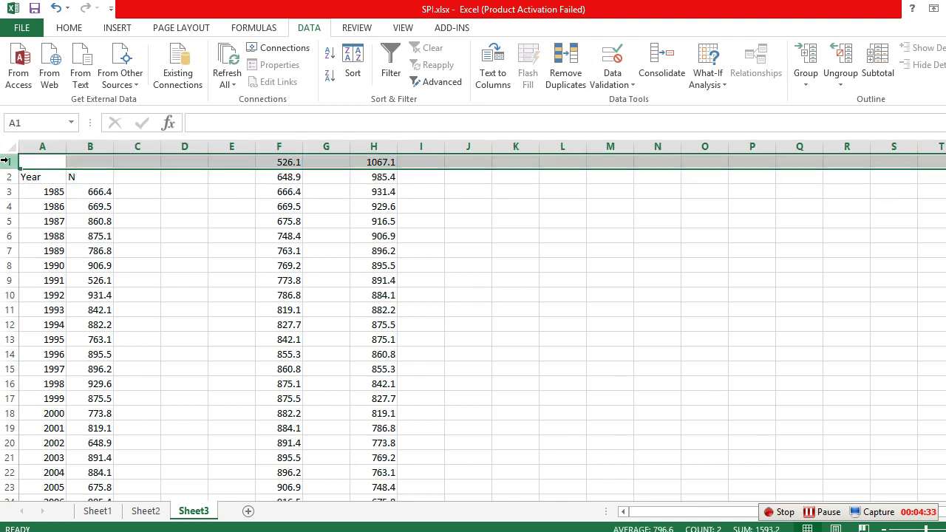
{"action": "left_click", "coordinate": [7, 295]}
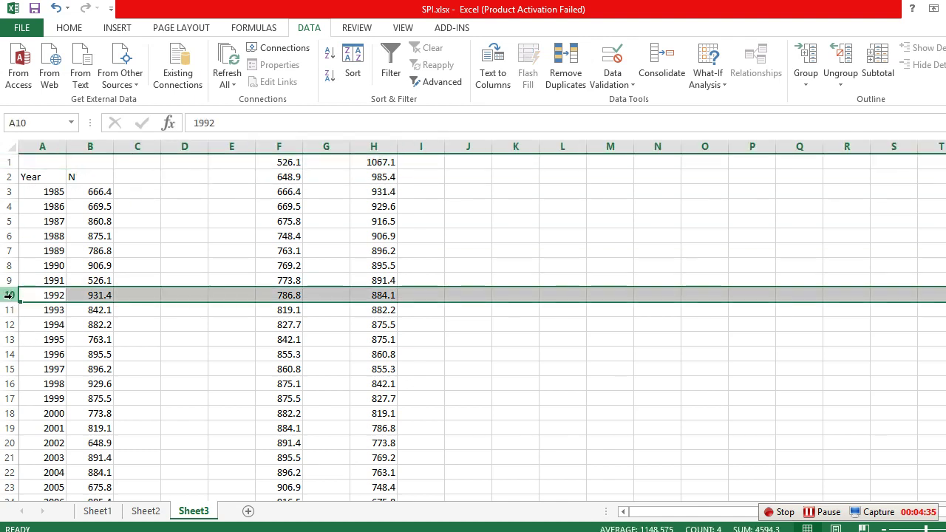
{"action": "left_click_drag", "start_coordinate": [294, 310], "coordinate": [380, 470]}
{"action": "key", "text": "Delete"}
{"action": "scroll", "coordinate": [567, 465], "scroll_direction": "up", "scroll_amount": 2}
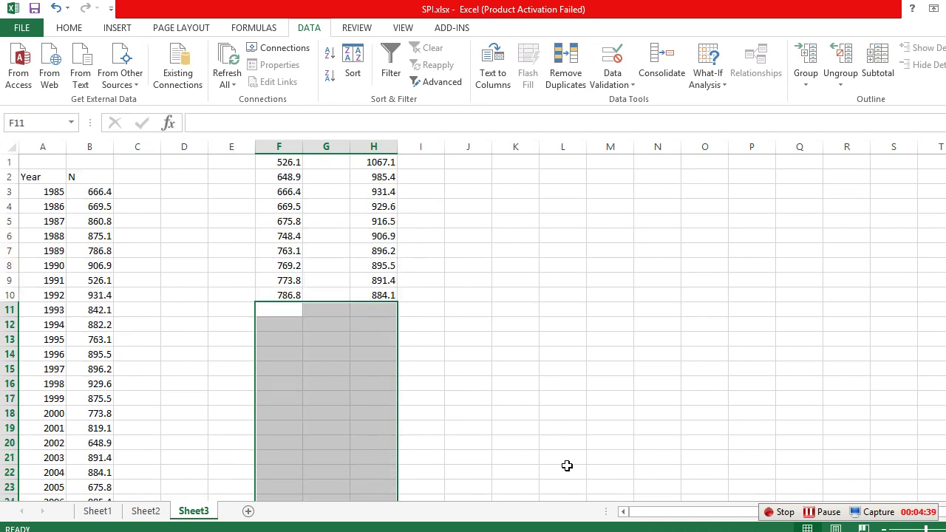
{"action": "left_click", "coordinate": [563, 415]}
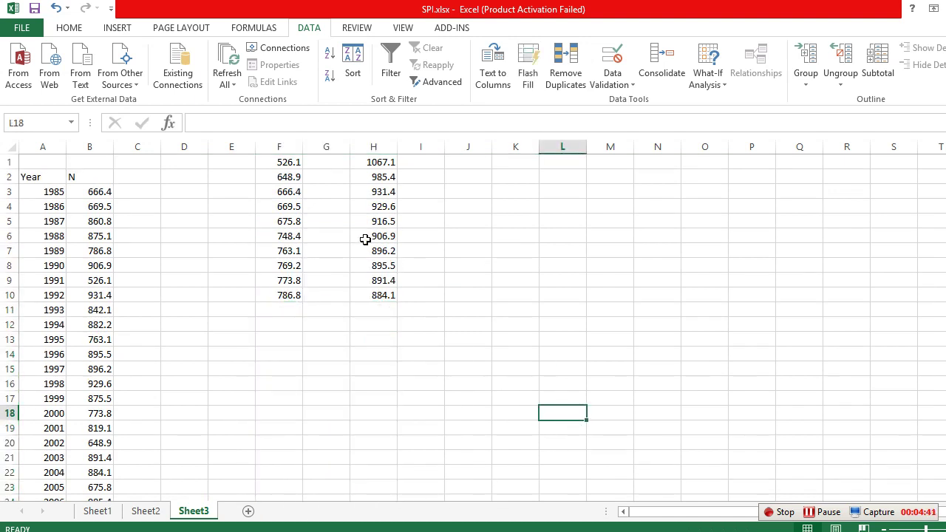
{"action": "left_click", "coordinate": [291, 161]}
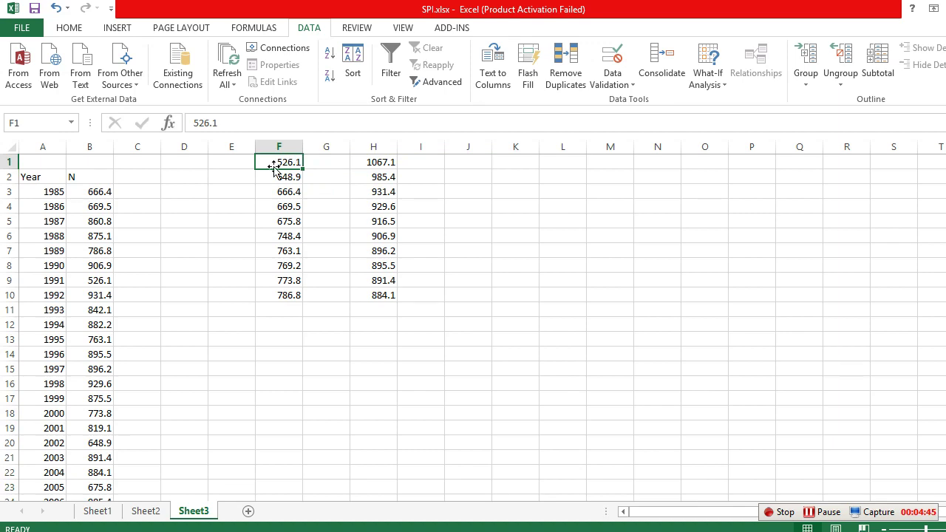
{"action": "key", "text": "alt+Tab"}
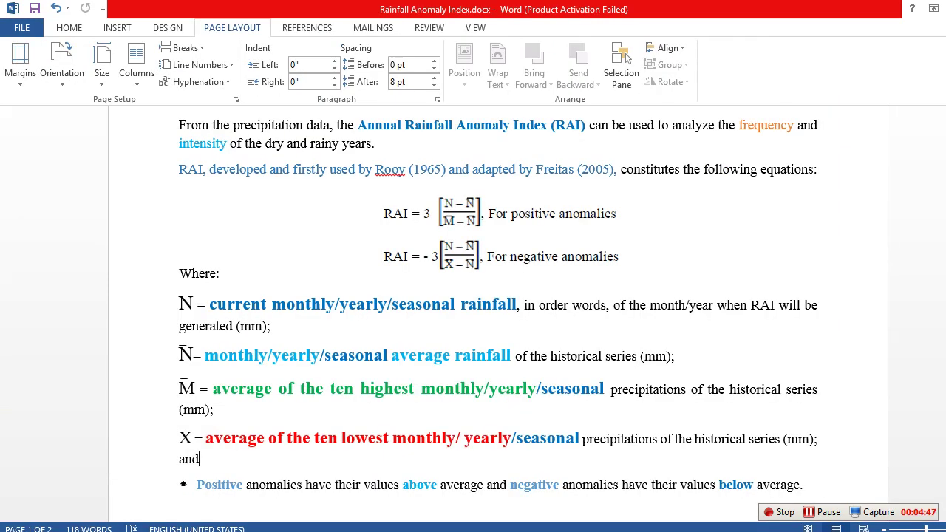
{"action": "key", "text": "alt+Tab"}
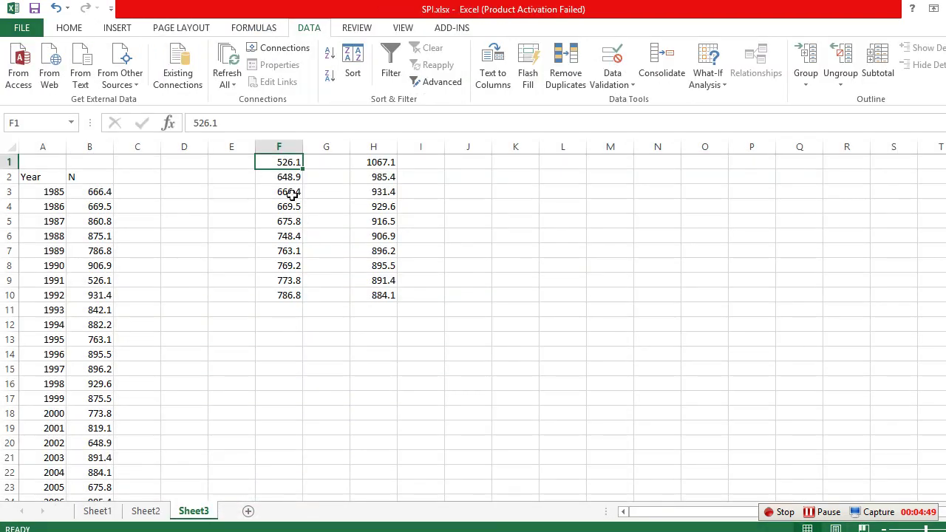
- Use AutoSum Average to put both top-ten averages, 702.8 and 930.41, in row 11
{"action": "left_click", "coordinate": [380, 162]}
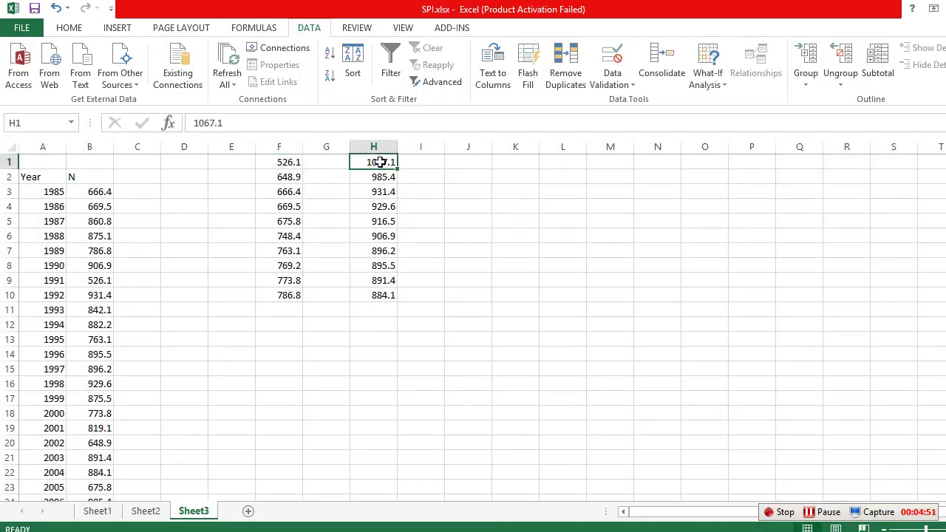
{"action": "left_click", "coordinate": [522, 261]}
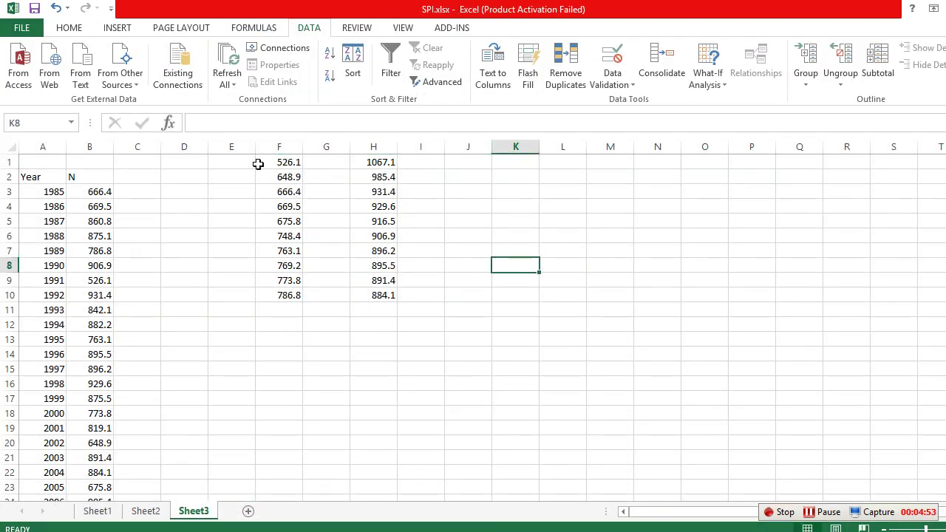
{"action": "left_click", "coordinate": [268, 164]}
{"action": "left_click_drag", "start_coordinate": [268, 167], "coordinate": [382, 296]}
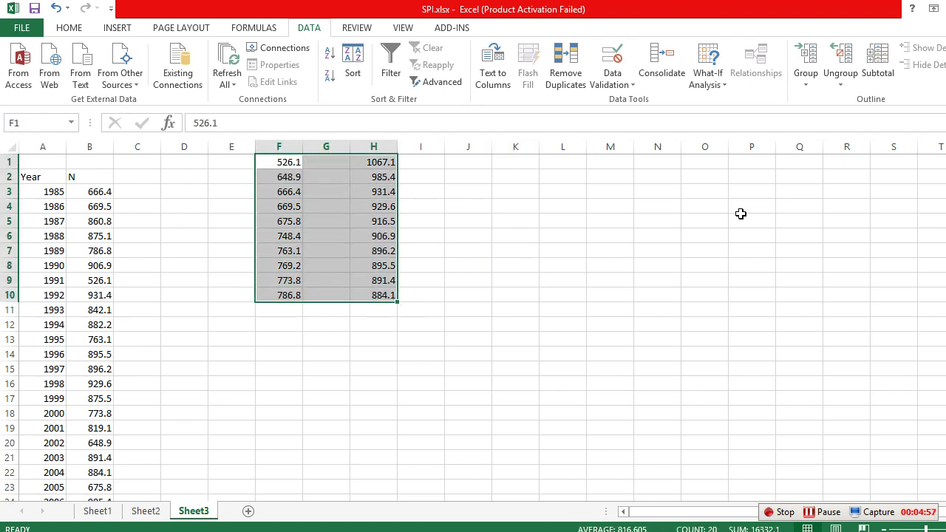
{"action": "left_click", "coordinate": [73, 28]}
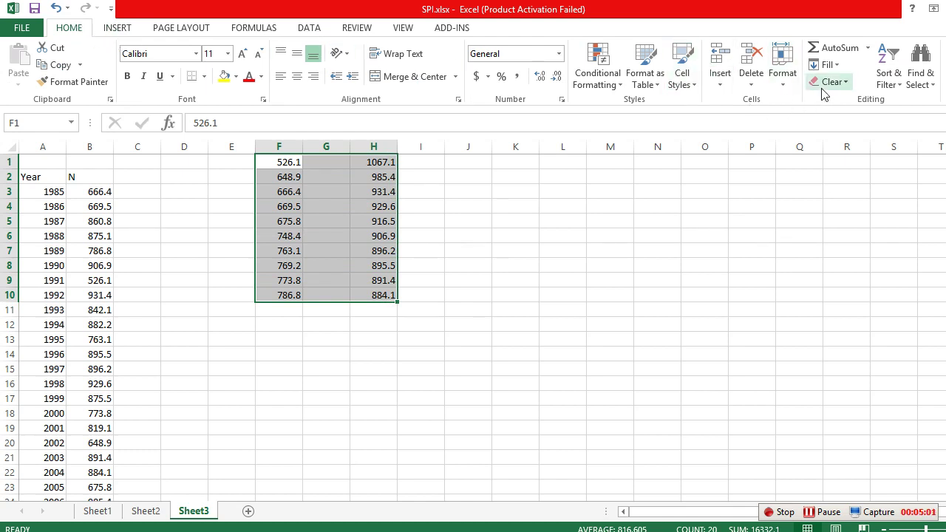
{"action": "left_click", "coordinate": [868, 48]}
{"action": "left_click", "coordinate": [831, 65]}
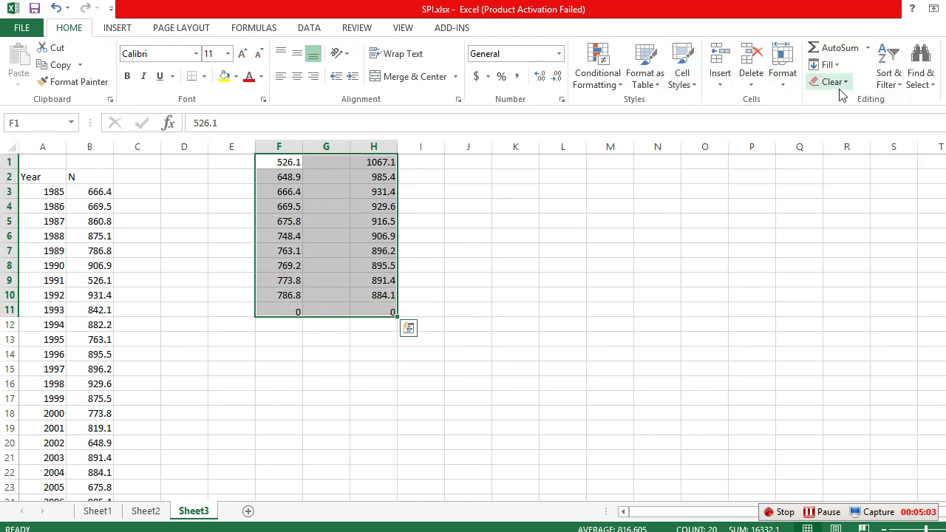
{"action": "left_click", "coordinate": [608, 263]}
- Label the averages Xa in E11 and Ma in G11
{"action": "left_click", "coordinate": [241, 309]}
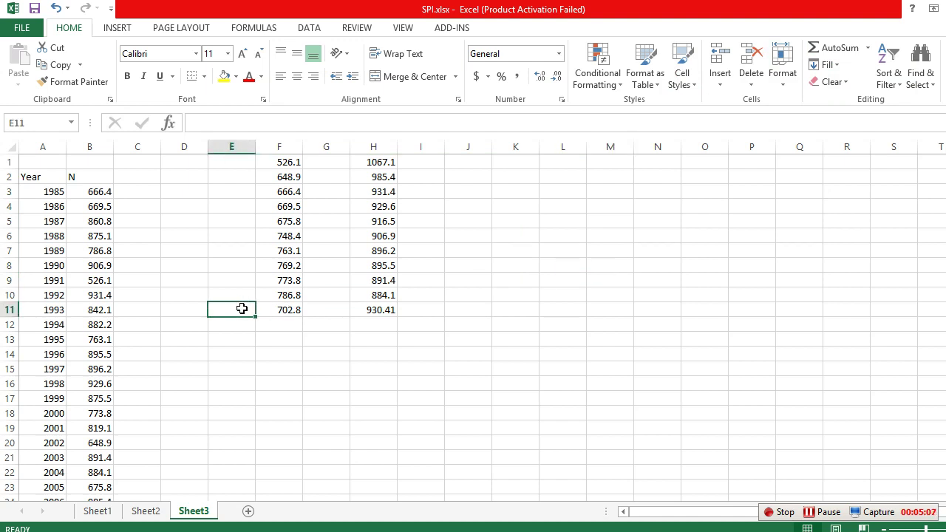
{"action": "type", "text": "X"}
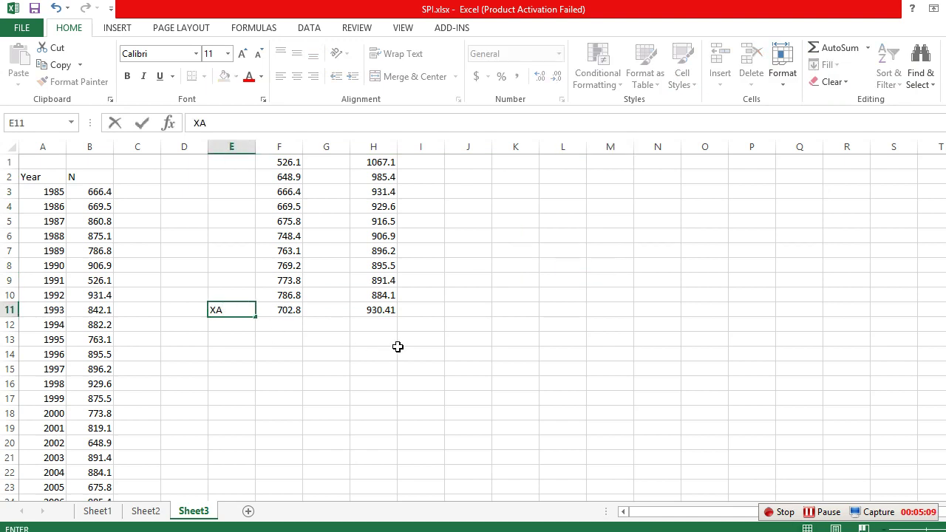
{"action": "type", "text": "a"}
{"action": "left_click", "coordinate": [335, 308]}
{"action": "type", "text": "M"}
{"action": "left_click", "coordinate": [452, 350]}
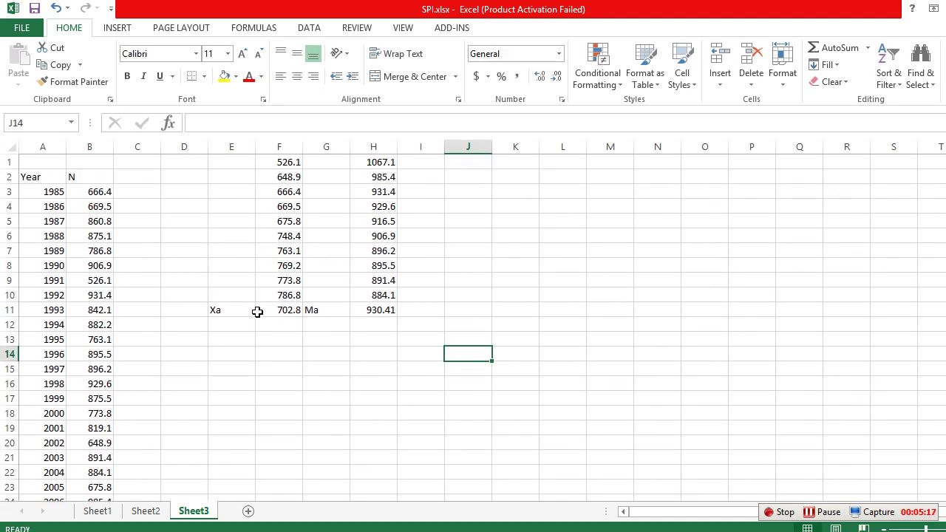
- Paste the Xa 702.8 pair into F13:G13 and the Ma 930.41 pair into F14:G14
{"action": "left_click_drag", "start_coordinate": [216, 313], "coordinate": [284, 310]}
{"action": "key", "text": "ctrl+c"}
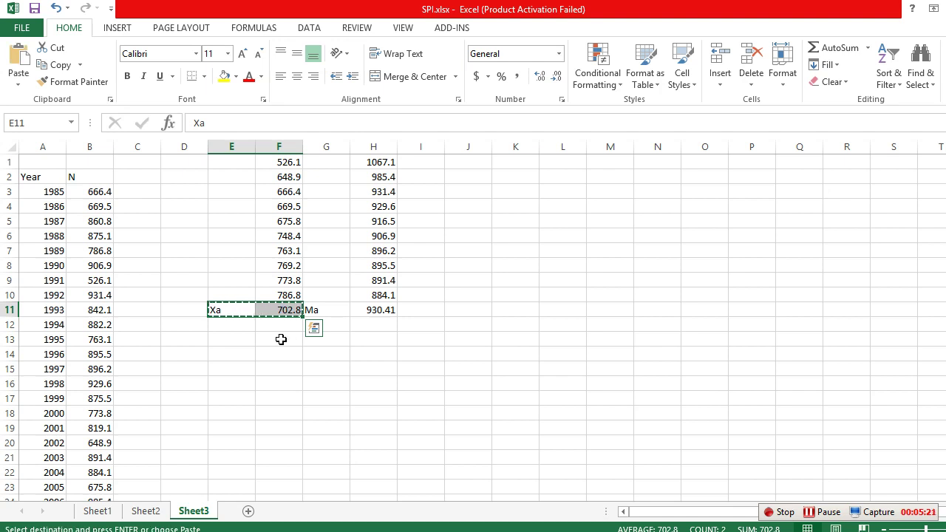
{"action": "right_click", "coordinate": [280, 339]}
{"action": "left_click", "coordinate": [335, 106]}
{"action": "left_click_drag", "start_coordinate": [325, 316], "coordinate": [392, 311]}
{"action": "key", "text": "ctrl+c"}
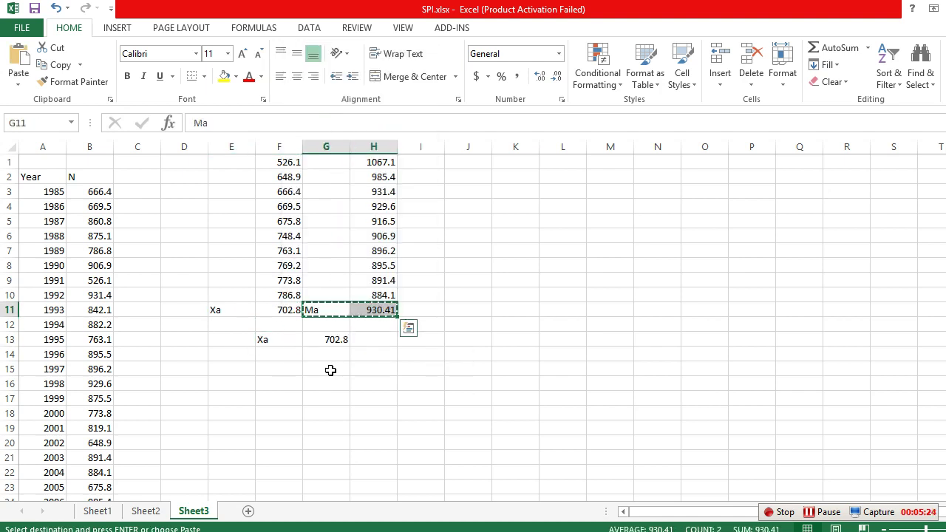
{"action": "right_click", "coordinate": [270, 355]}
{"action": "left_click", "coordinate": [324, 120]}
- Select all yearly N values in column B, starting from B3
{"action": "scroll", "coordinate": [183, 345], "scroll_direction": "down", "scroll_amount": 4}
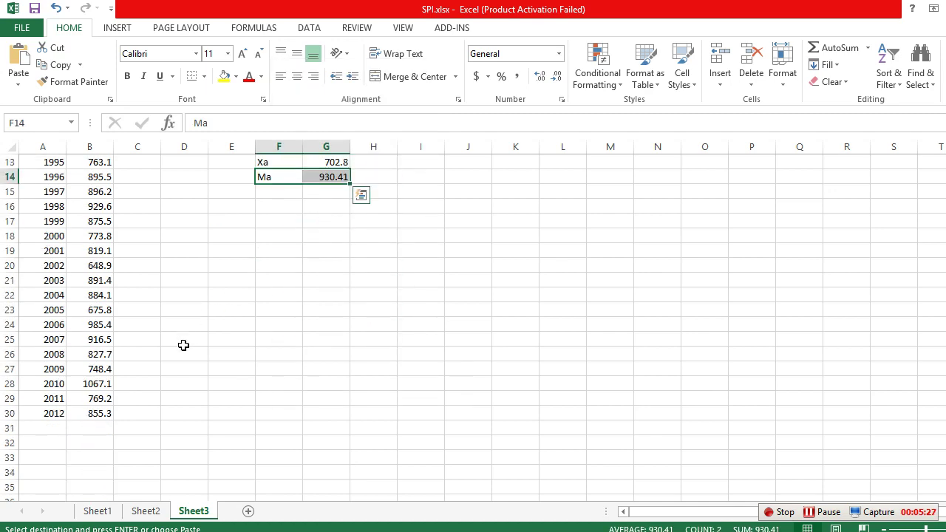
{"action": "scroll", "coordinate": [183, 345], "scroll_direction": "up", "scroll_amount": 4}
{"action": "left_click", "coordinate": [100, 193]}
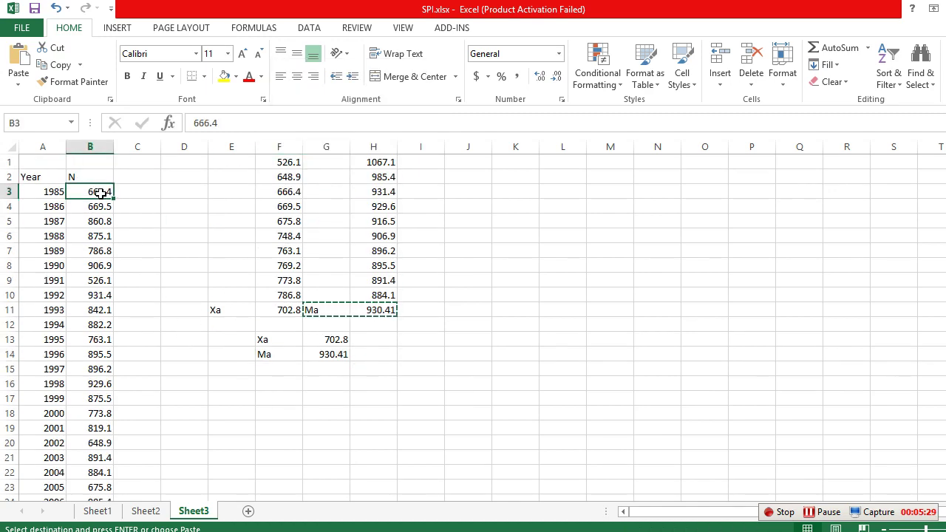
{"action": "key", "text": "ctrl+shift+Down"}
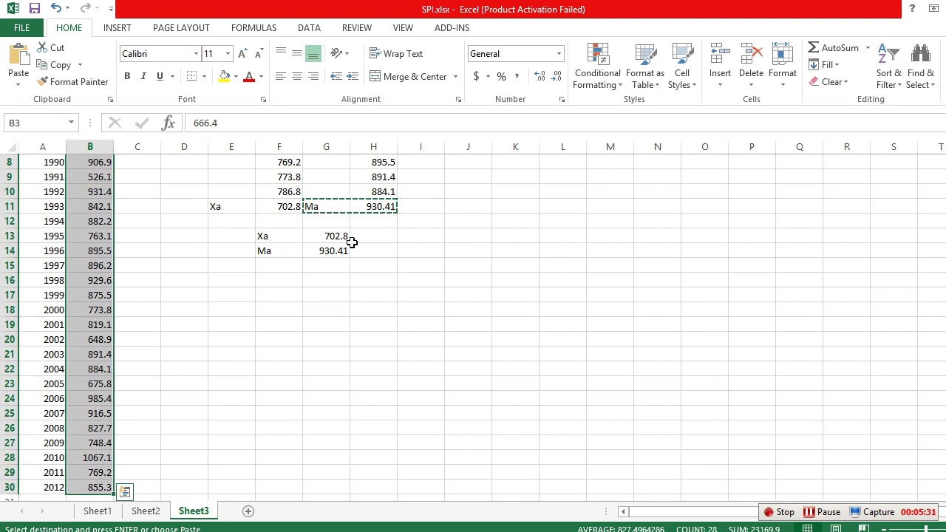
{"action": "scroll", "coordinate": [672, 326], "scroll_direction": "up", "scroll_amount": 1}
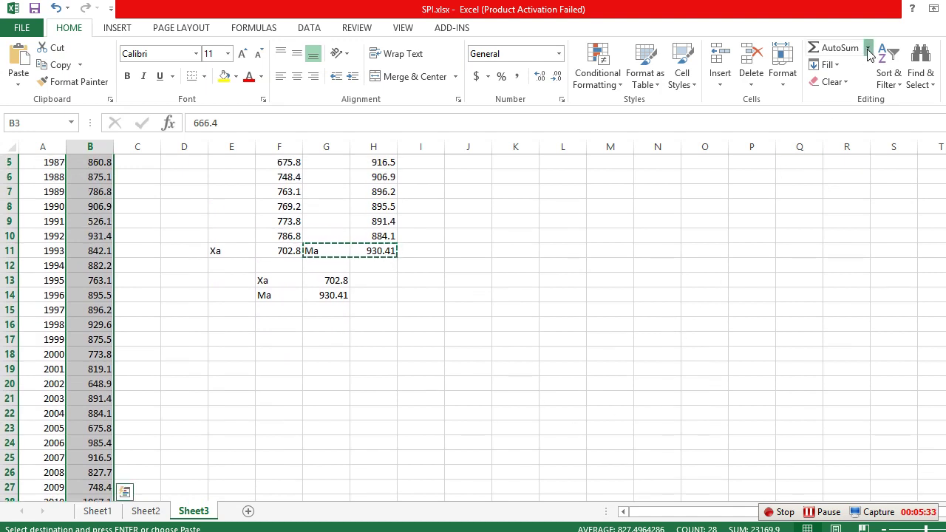
- Average all N values in B31 and label the result Na
{"action": "left_click", "coordinate": [867, 47]}
{"action": "left_click", "coordinate": [844, 85]}
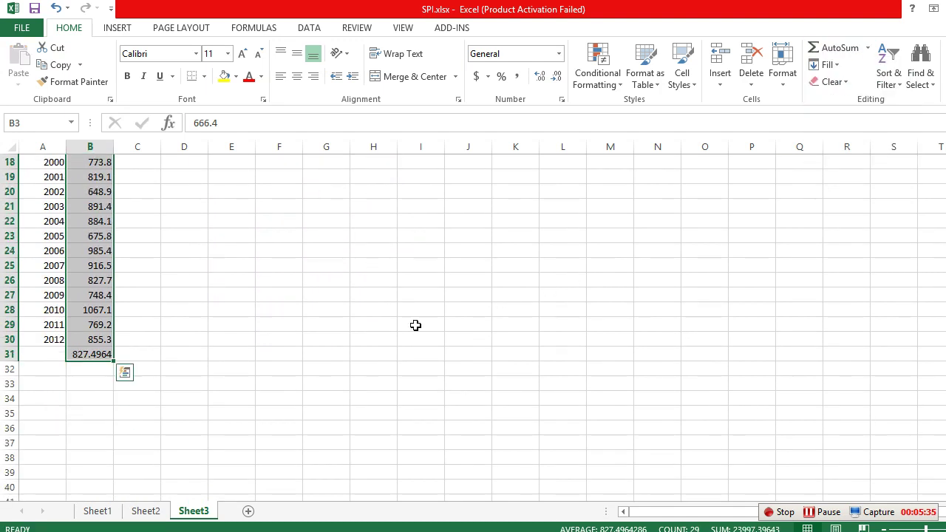
{"action": "left_click", "coordinate": [51, 359]}
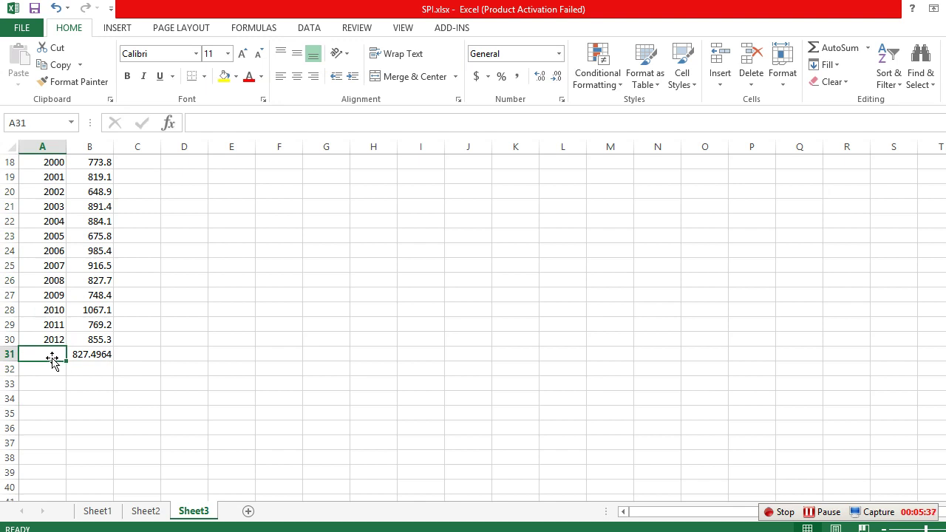
{"action": "type", "text": "Na"}
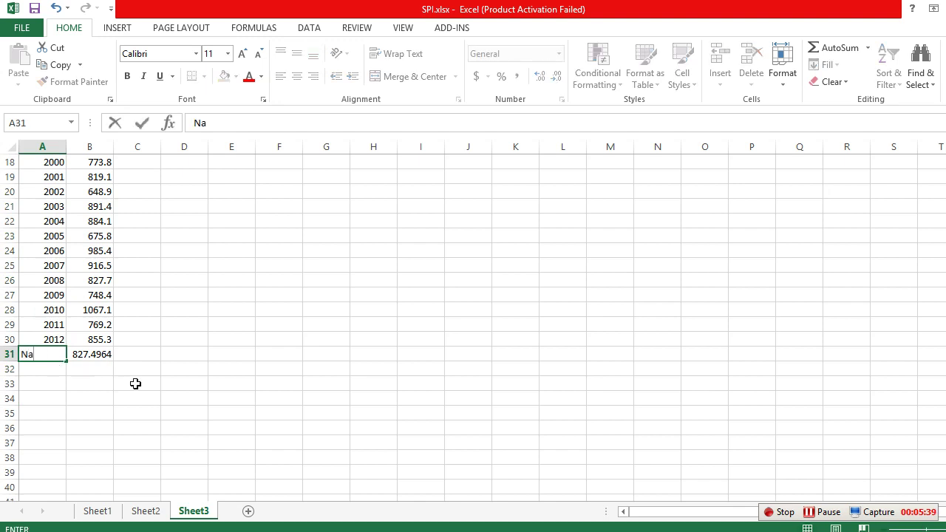
{"action": "left_click", "coordinate": [136, 383]}
- Paste the Na 827.4964 label-value pair as values into F15:G15
{"action": "left_click_drag", "start_coordinate": [103, 355], "coordinate": [44, 356]}
{"action": "key", "text": "ctrl+c"}
{"action": "scroll", "coordinate": [392, 473], "scroll_direction": "up", "scroll_amount": 5}
{"action": "left_click", "coordinate": [267, 341]}
{"action": "right_click", "coordinate": [267, 340]}
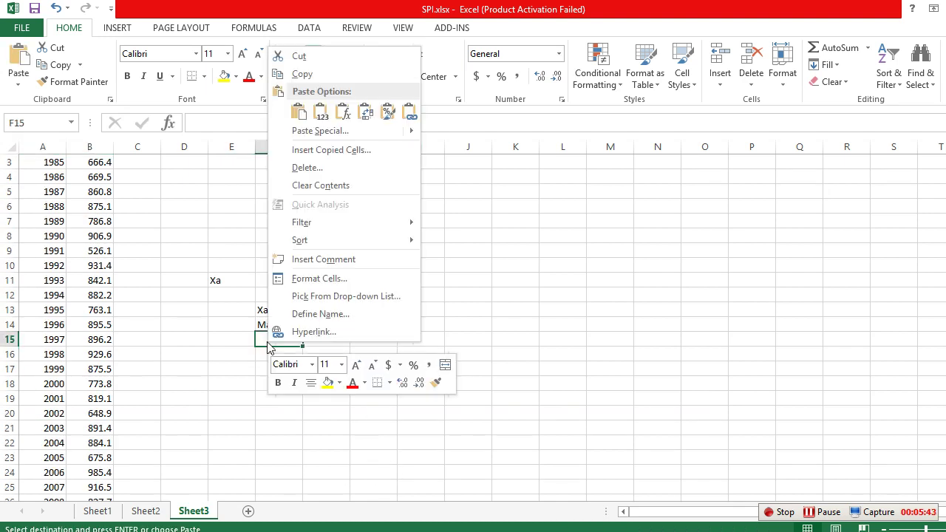
{"action": "left_click", "coordinate": [316, 111]}
{"action": "left_click", "coordinate": [548, 389]}
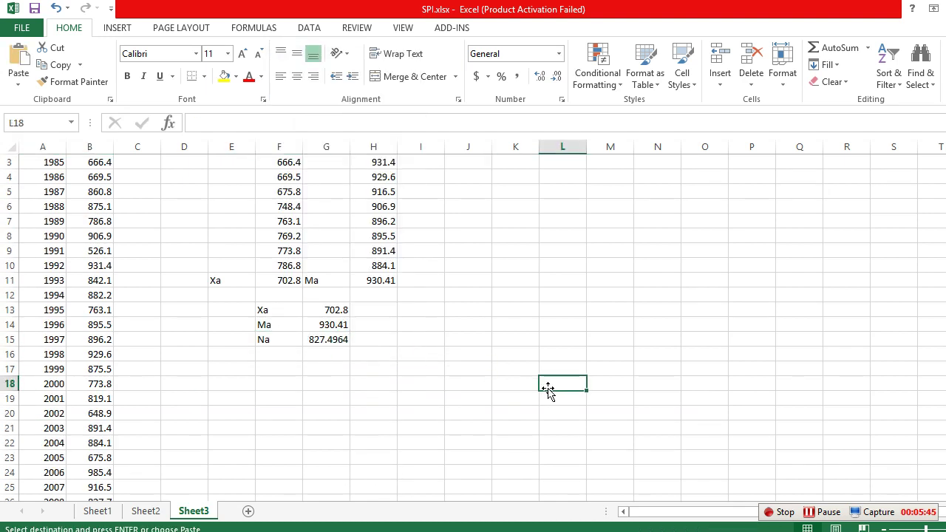
- Clear the top-ten lists, their row-11 averages and the leftover Xa label in E11
{"action": "scroll", "coordinate": [459, 404], "scroll_direction": "up", "scroll_amount": 1}
{"action": "left_click_drag", "start_coordinate": [277, 159], "coordinate": [386, 308]}
{"action": "key", "text": "Delete"}
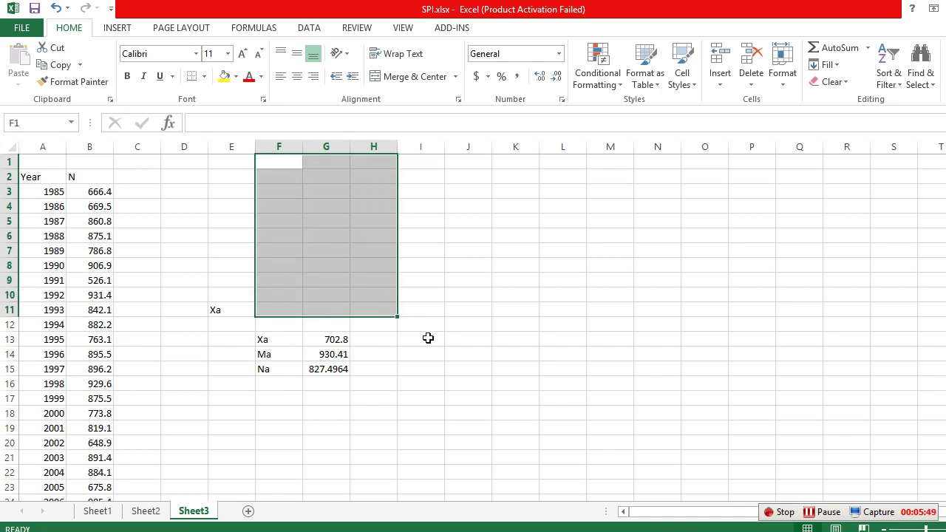
{"action": "left_click", "coordinate": [425, 337]}
{"action": "left_click", "coordinate": [217, 311]}
{"action": "key", "text": "Delete"}
{"action": "left_click", "coordinate": [547, 340]}
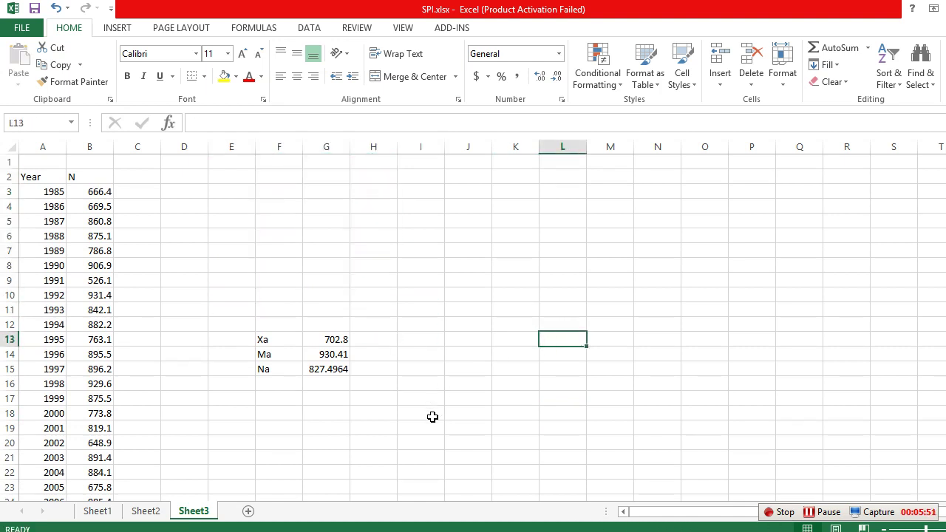
- Check the N heading and the Xa, Ma, Na labels in F13:F15, then switch to the RAI document
{"action": "left_click", "coordinate": [90, 176]}
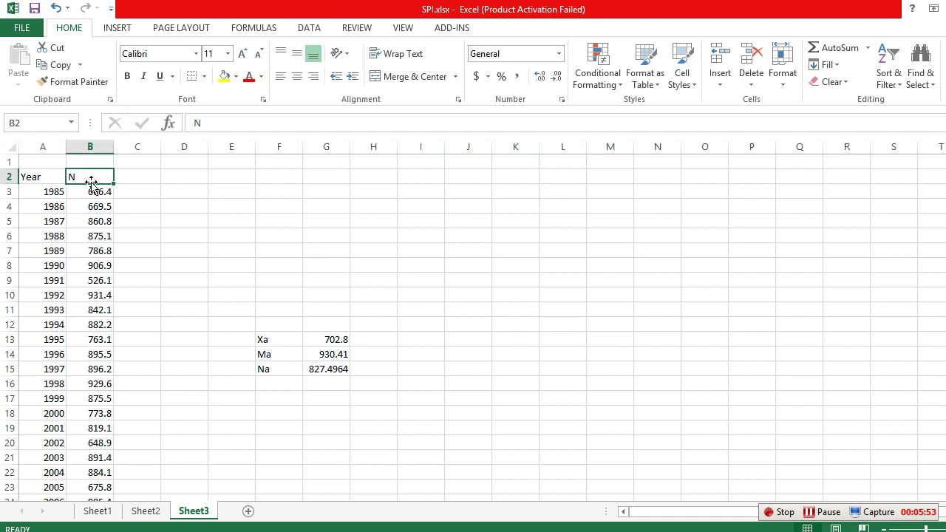
{"action": "left_click", "coordinate": [272, 368]}
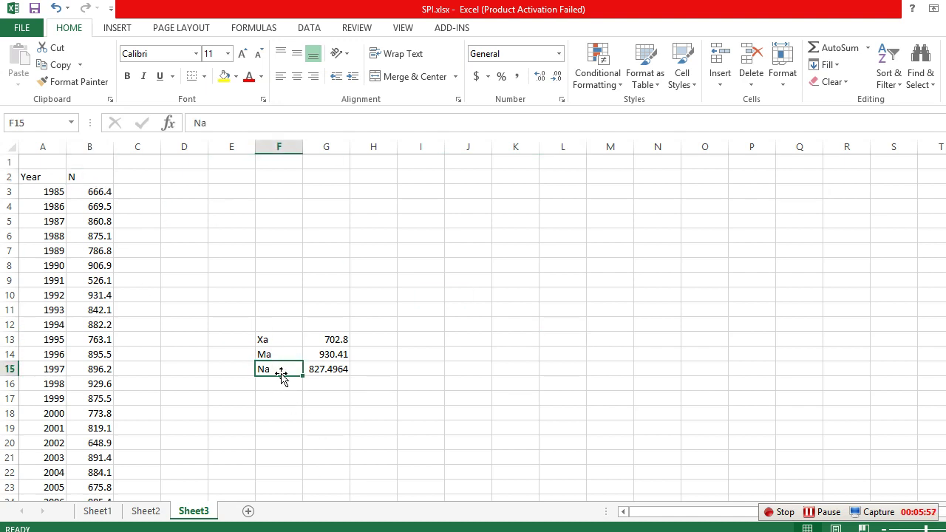
{"action": "left_click", "coordinate": [272, 353]}
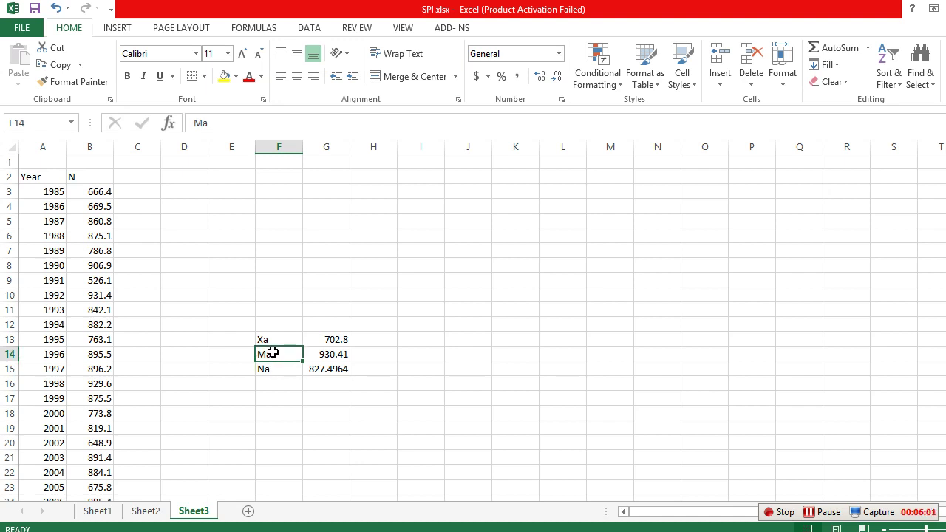
{"action": "left_click", "coordinate": [274, 337]}
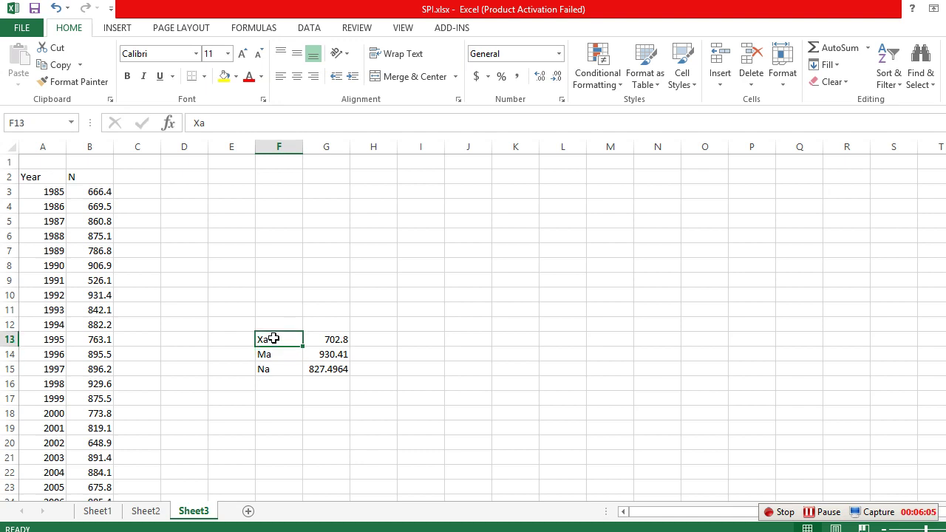
{"action": "left_click", "coordinate": [424, 379]}
{"action": "left_click", "coordinate": [96, 181]}
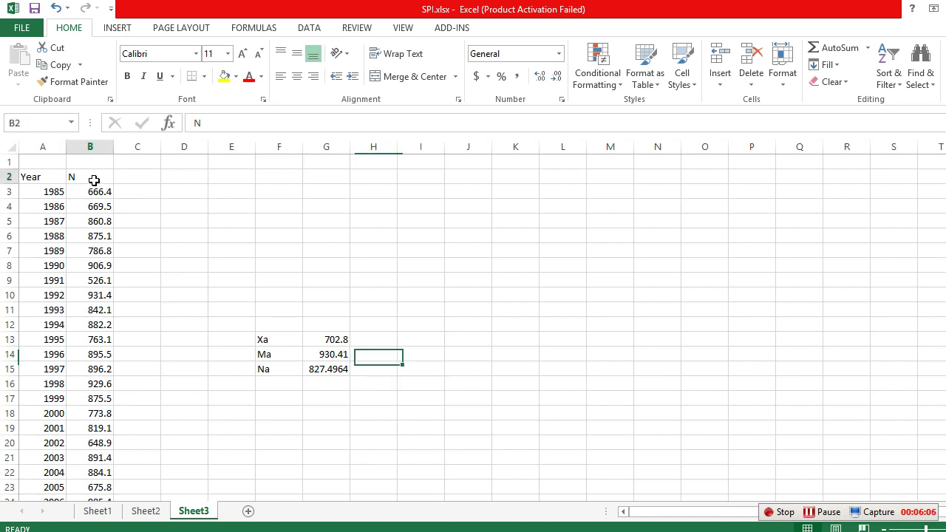
{"action": "left_click", "coordinate": [277, 342]}
{"action": "left_click", "coordinate": [281, 355]}
{"action": "left_click", "coordinate": [270, 367]}
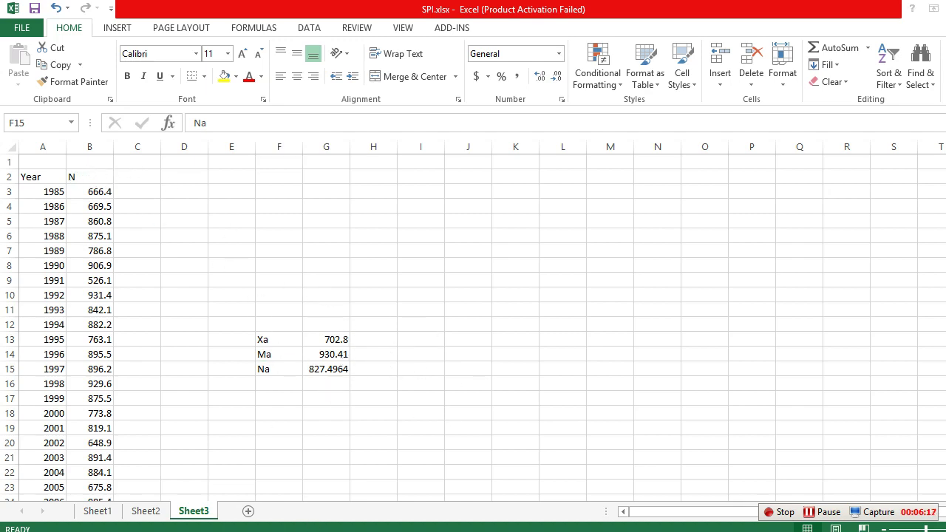
{"action": "key", "text": "alt+Tab"}
{"action": "scroll", "coordinate": [417, 309], "scroll_direction": "down", "scroll_amount": 1}
{"action": "scroll", "coordinate": [451, 259], "scroll_direction": "up", "scroll_amount": 1}
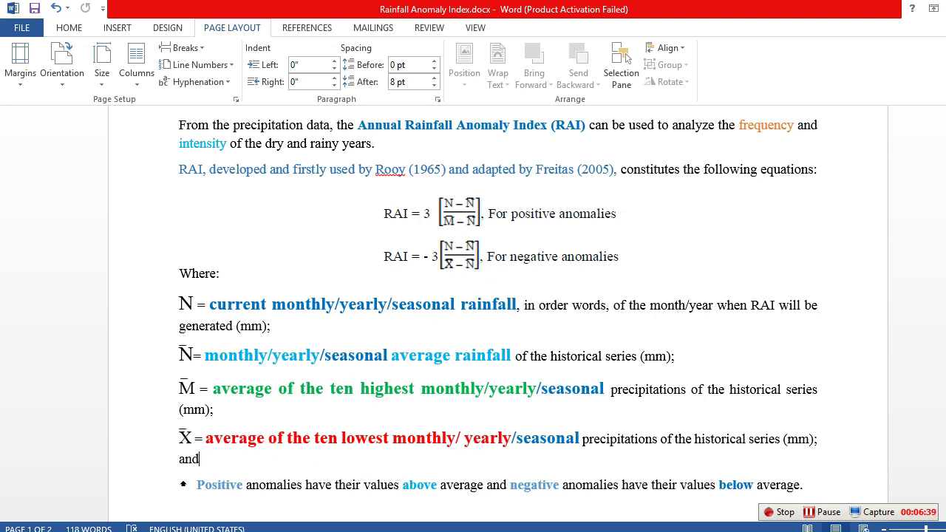
- Switch from the RAI Word document back to the SPI.xlsx workbook
{"action": "key", "text": "alt+Tab"}
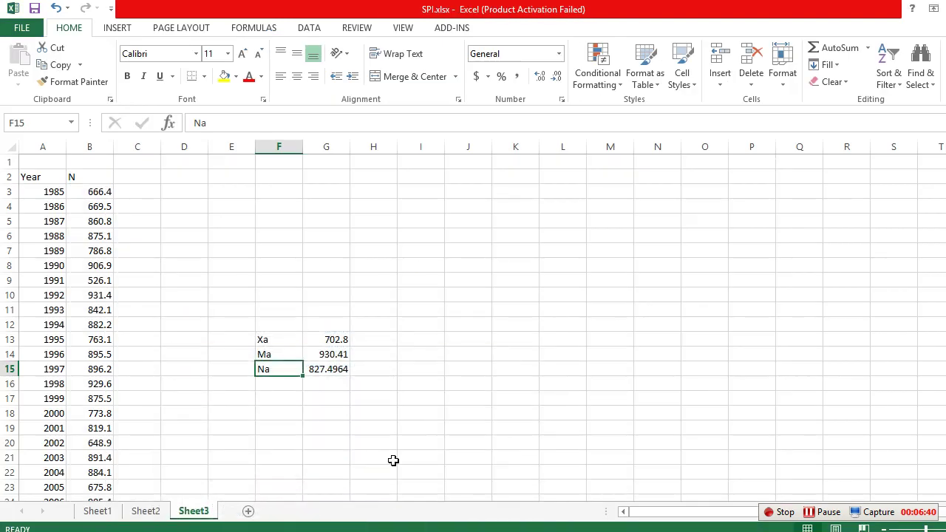
- Enter the deviation formula =B3-827.5 in cell C3
{"action": "left_click", "coordinate": [512, 412]}
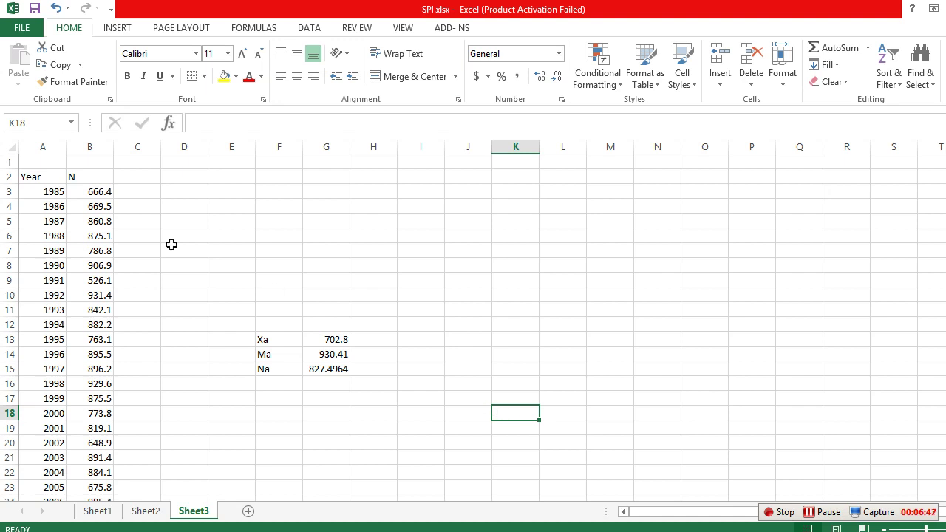
{"action": "left_click", "coordinate": [131, 192]}
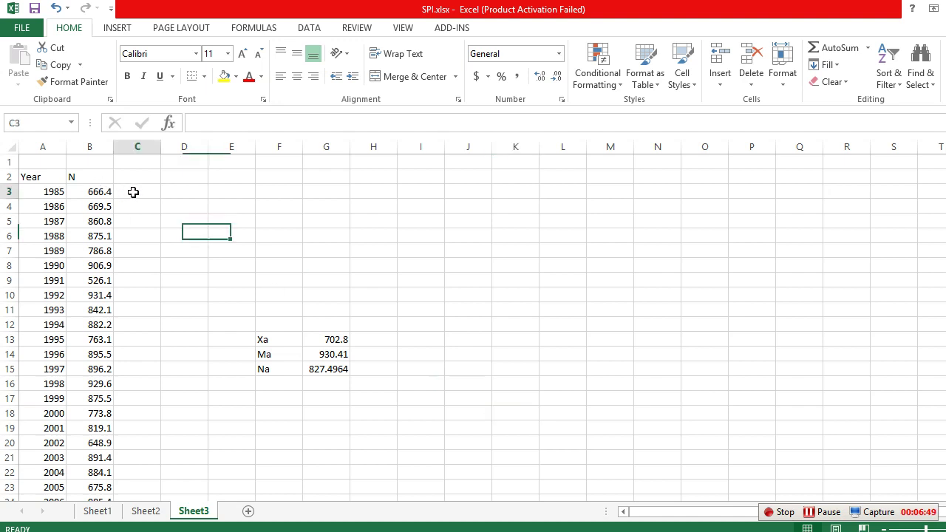
{"action": "type", "text": "="}
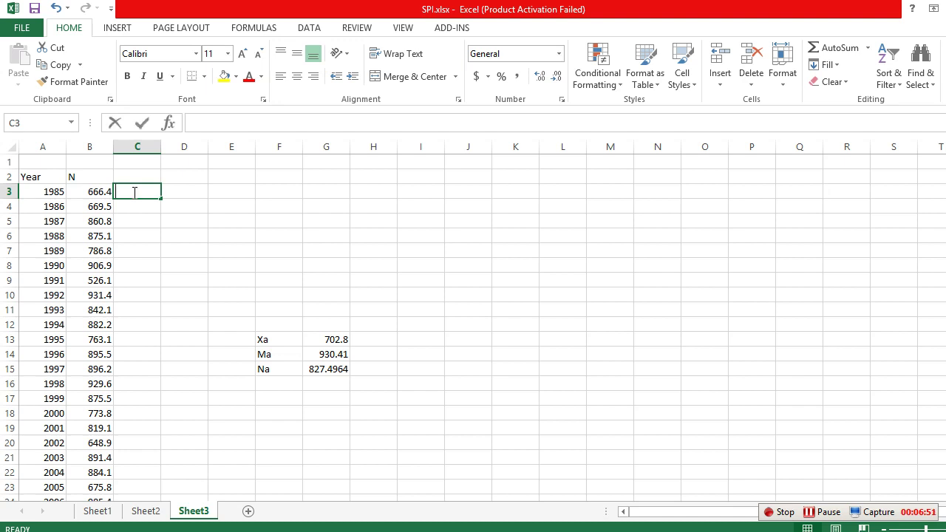
{"action": "left_click", "coordinate": [95, 192]}
{"action": "type", "text": "-"}
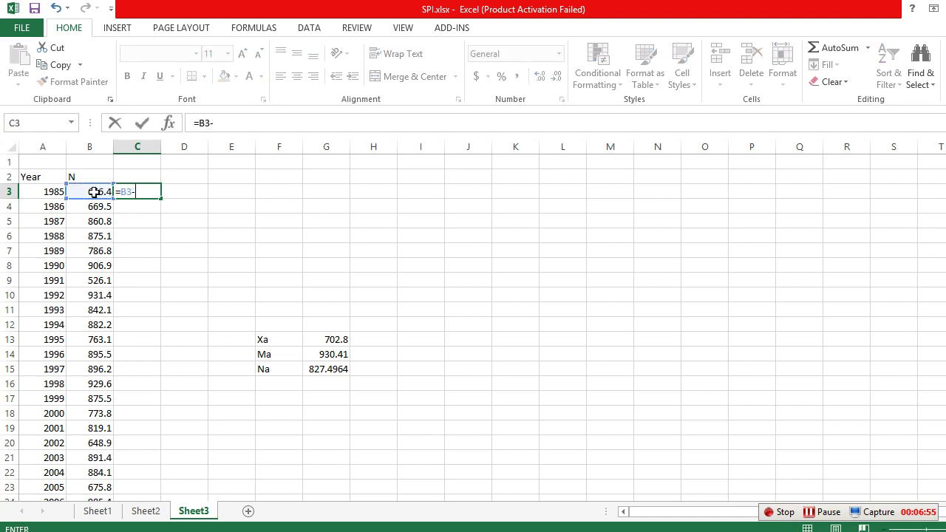
{"action": "scroll", "coordinate": [149, 294], "scroll_direction": "down", "scroll_amount": 3}
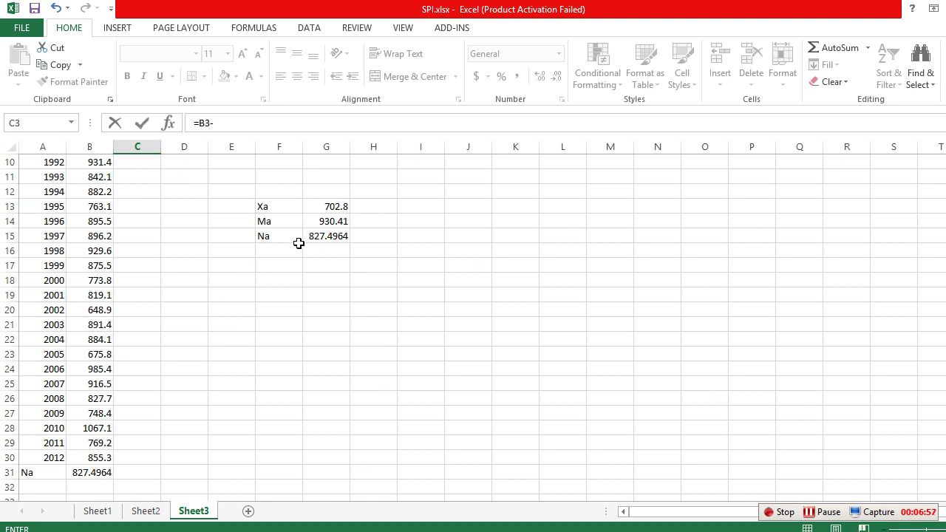
{"action": "scroll", "coordinate": [255, 373], "scroll_direction": "up", "scroll_amount": 3}
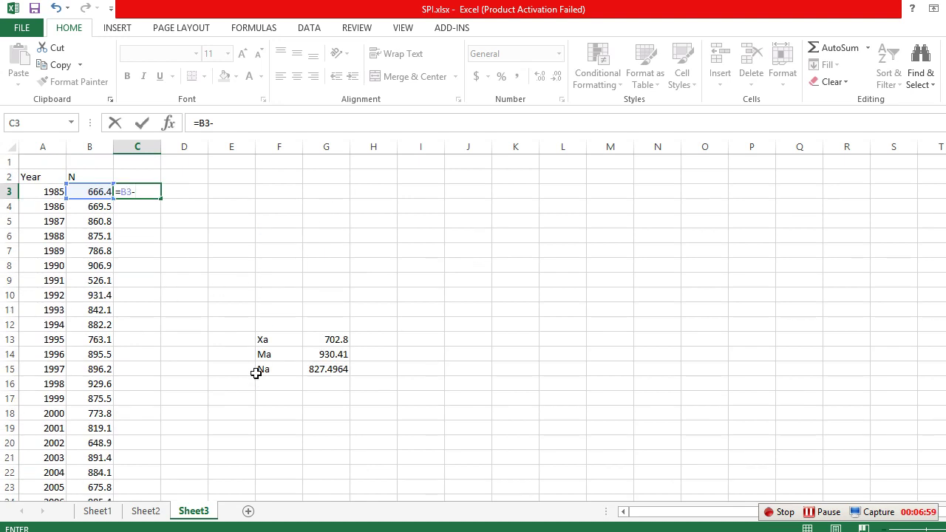
{"action": "type", "text": "827.5"}
- Round the Na average in G15 to one decimal, showing 827.5
{"action": "left_click", "coordinate": [319, 371]}
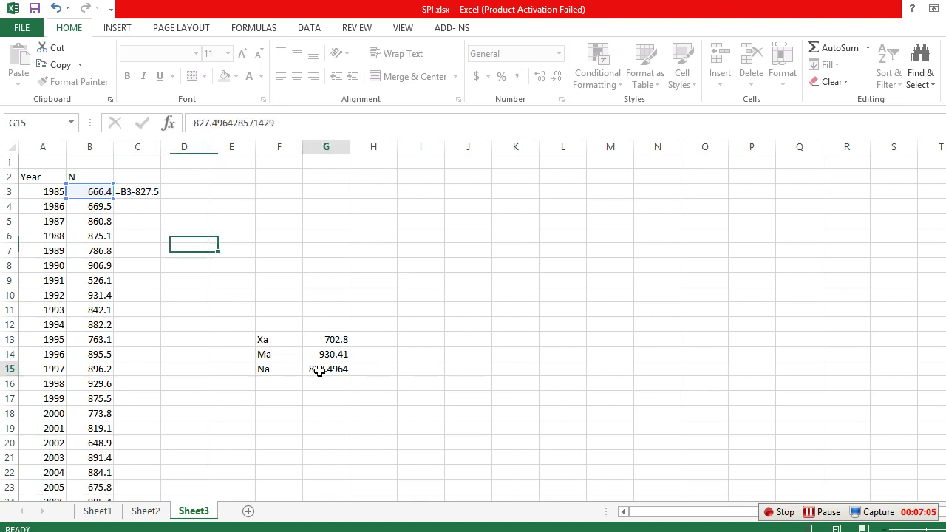
{"action": "left_click", "coordinate": [557, 77]}
{"action": "left_click", "coordinate": [556, 77]}
{"action": "left_click", "coordinate": [556, 77]}
{"action": "left_click", "coordinate": [521, 279]}
- Copy C3's deviation formula down the rest of column C
{"action": "left_click", "coordinate": [132, 194]}
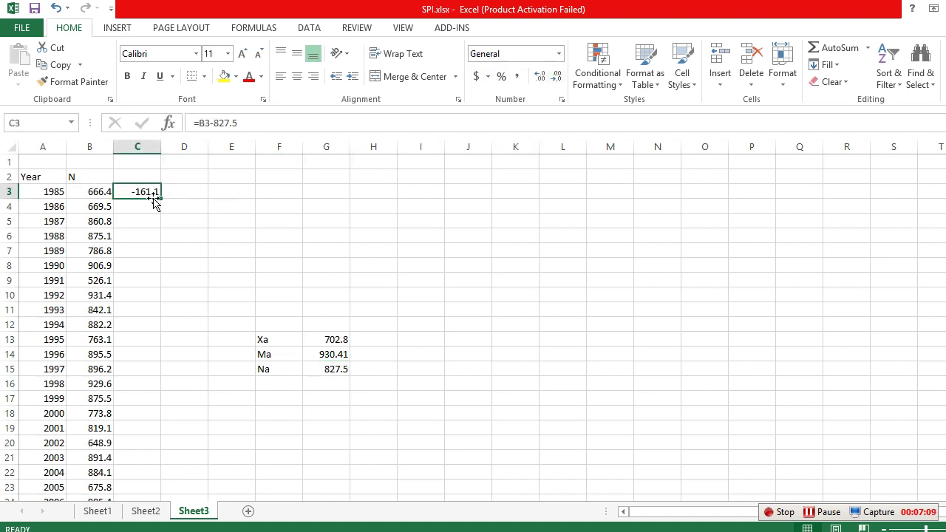
{"action": "double_click", "coordinate": [162, 199]}
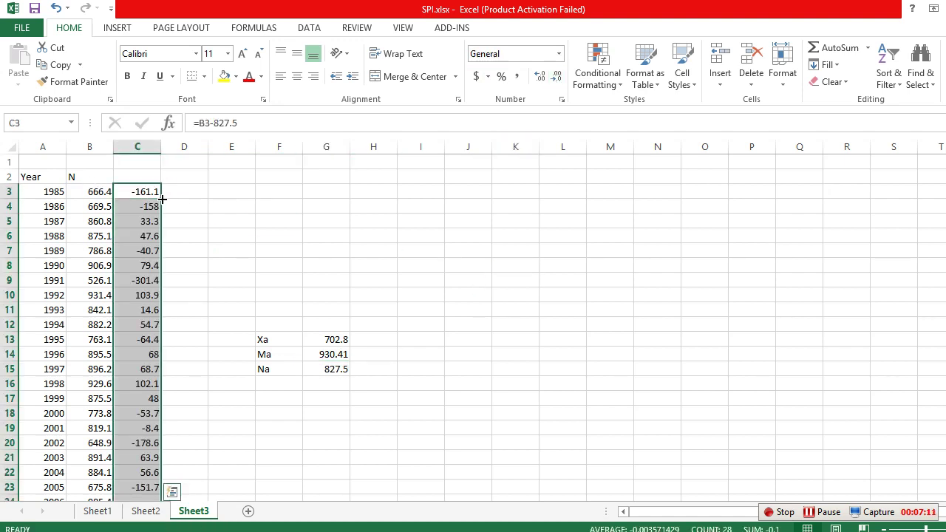
{"action": "scroll", "coordinate": [197, 222], "scroll_direction": "down", "scroll_amount": 4}
{"action": "scroll", "coordinate": [196, 230], "scroll_direction": "up", "scroll_amount": 4}
{"action": "left_click", "coordinate": [251, 271]}
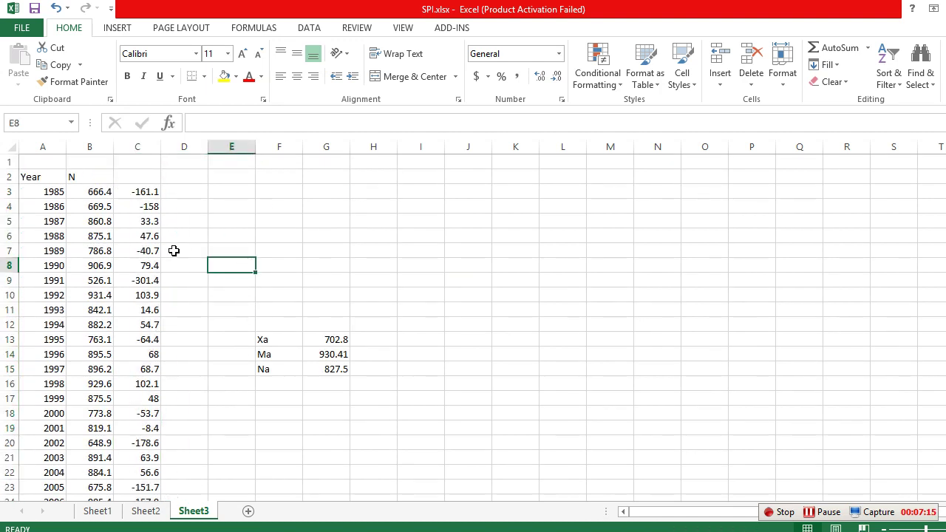
{"action": "left_click", "coordinate": [269, 223]}
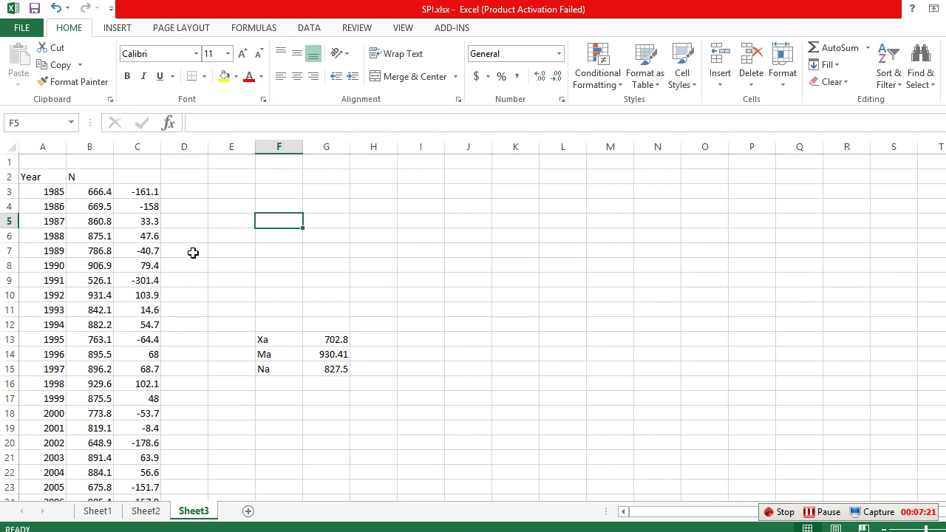
- Consult the Rainfall Anomaly Index document, then return to the workbook and select C3
{"action": "key", "text": "alt+Tab"}
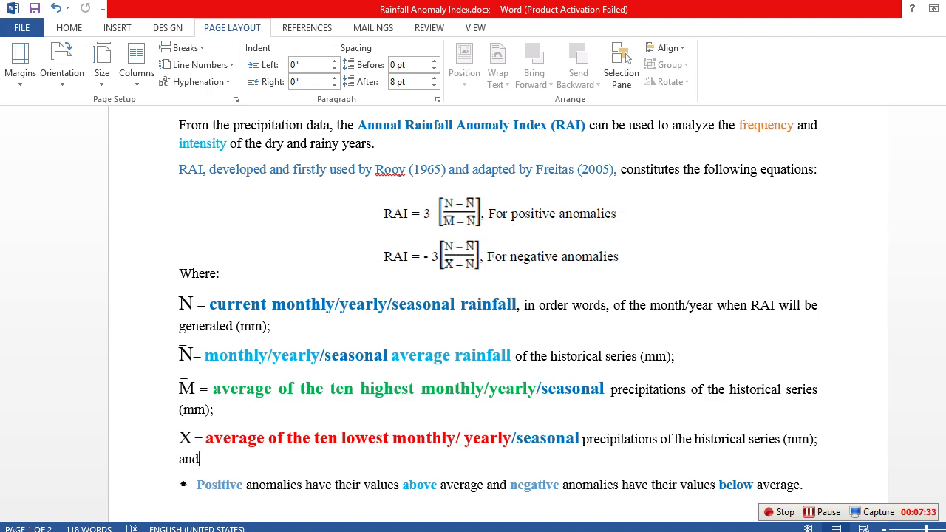
{"action": "left_click", "coordinate": [310, 526]}
{"action": "scroll", "coordinate": [277, 435], "scroll_direction": "down", "scroll_amount": 3}
{"action": "scroll", "coordinate": [277, 435], "scroll_direction": "up", "scroll_amount": 3}
{"action": "left_click", "coordinate": [142, 192]}
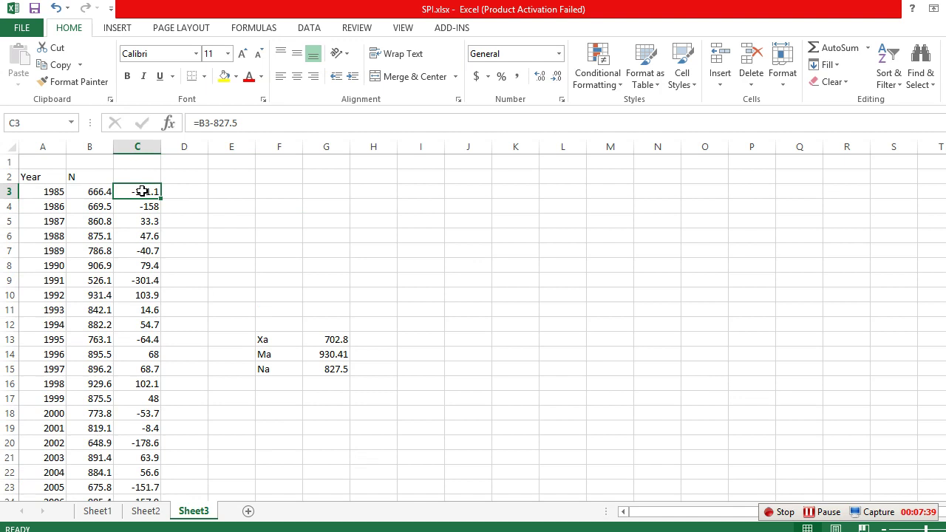
- Sort the rows by column C deviation from smallest to largest, expanding the selection
{"action": "key", "text": "ctrl+shift+Down"}
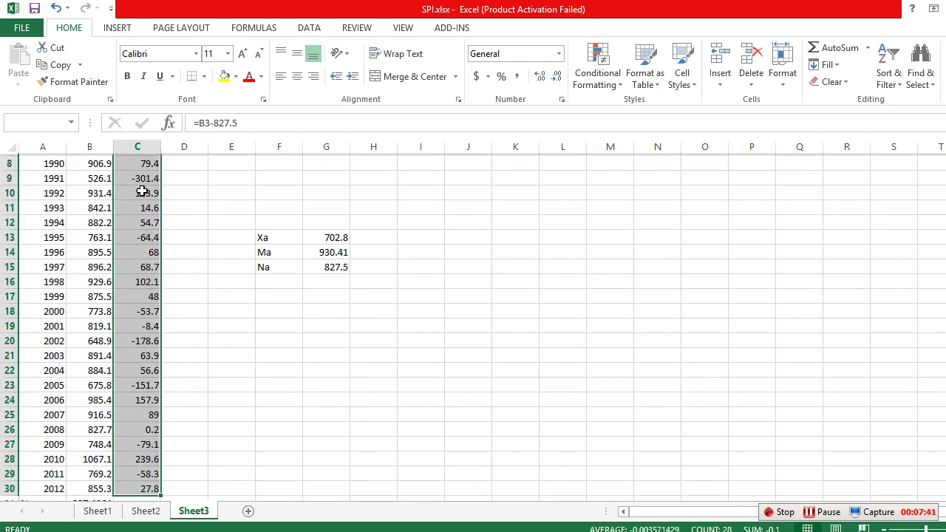
{"action": "scroll", "coordinate": [220, 195], "scroll_direction": "up", "scroll_amount": 3}
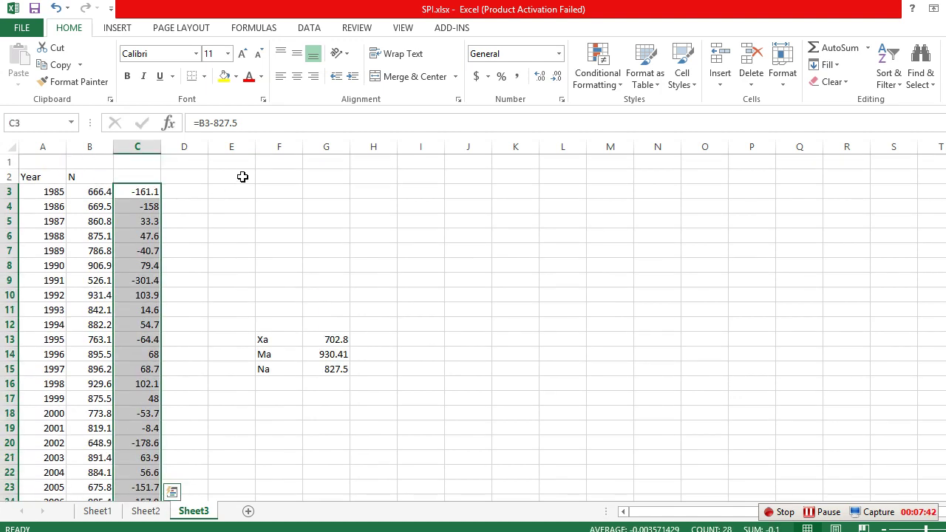
{"action": "left_click", "coordinate": [309, 30]}
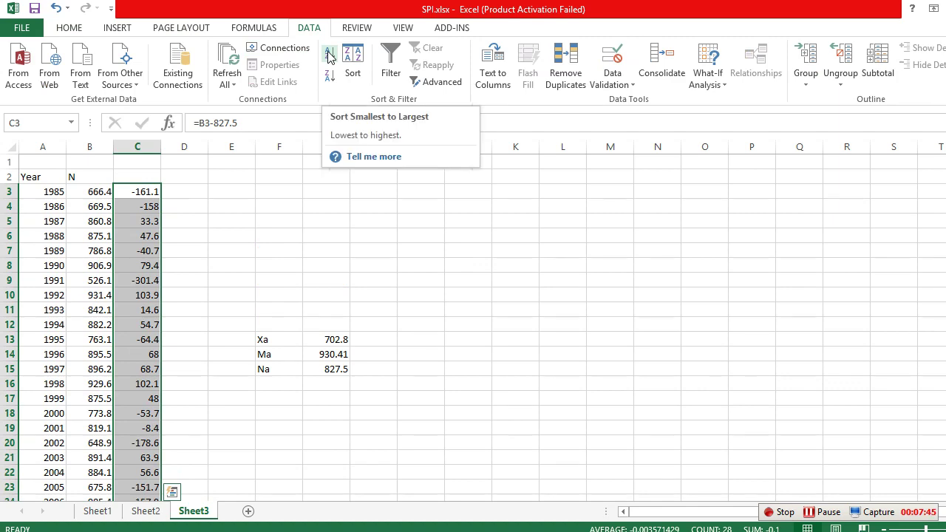
{"action": "left_click", "coordinate": [330, 57]}
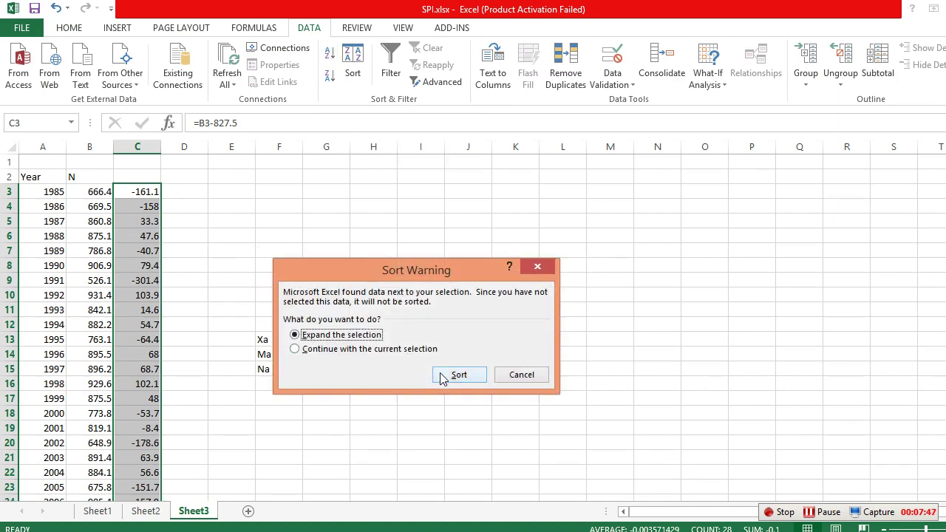
{"action": "left_click", "coordinate": [458, 375]}
- Review the positive deviations C14:C30 and negative deviations C3:C13, then clear the selection
{"action": "scroll", "coordinate": [495, 329], "scroll_direction": "down", "scroll_amount": 2}
{"action": "scroll", "coordinate": [277, 211], "scroll_direction": "up", "scroll_amount": 1}
{"action": "scroll", "coordinate": [277, 211], "scroll_direction": "up", "scroll_amount": 1}
{"action": "left_click_drag", "start_coordinate": [137, 191], "coordinate": [152, 338]}
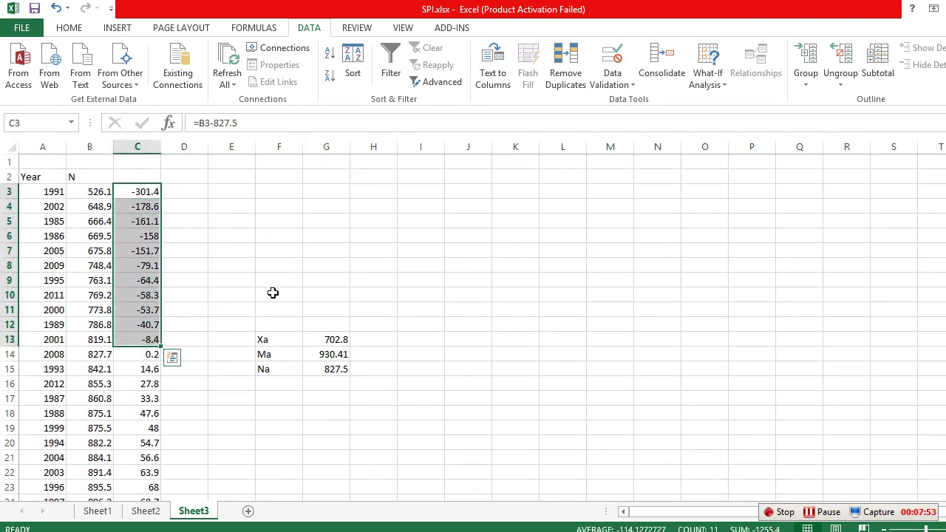
{"action": "scroll", "coordinate": [266, 292], "scroll_direction": "down", "scroll_amount": 2}
{"action": "left_click_drag", "start_coordinate": [133, 265], "coordinate": [148, 454]}
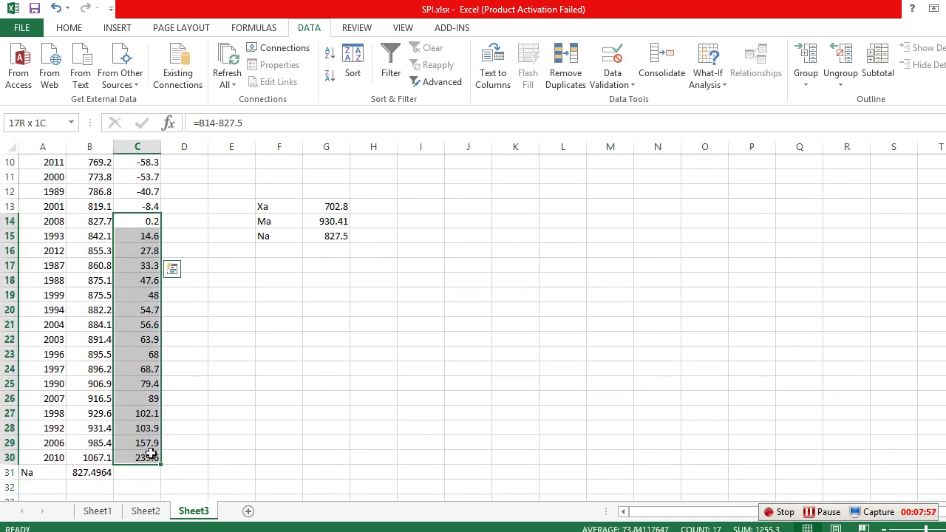
{"action": "scroll", "coordinate": [342, 469], "scroll_direction": "up", "scroll_amount": 3}
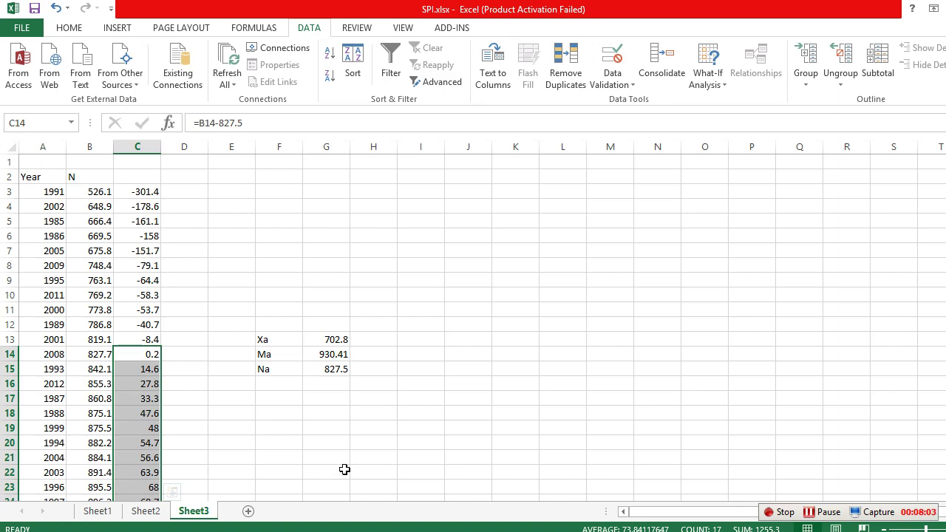
{"action": "scroll", "coordinate": [285, 448], "scroll_direction": "down", "scroll_amount": 2}
{"action": "scroll", "coordinate": [226, 369], "scroll_direction": "down", "scroll_amount": 3}
{"action": "scroll", "coordinate": [219, 379], "scroll_direction": "up", "scroll_amount": 5}
{"action": "left_click_drag", "start_coordinate": [136, 194], "coordinate": [137, 341]}
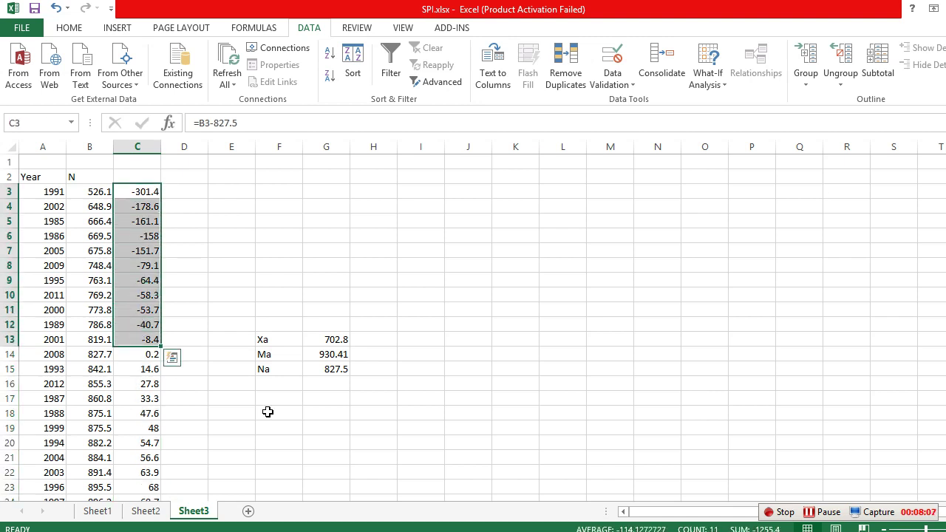
{"action": "left_click", "coordinate": [318, 441]}
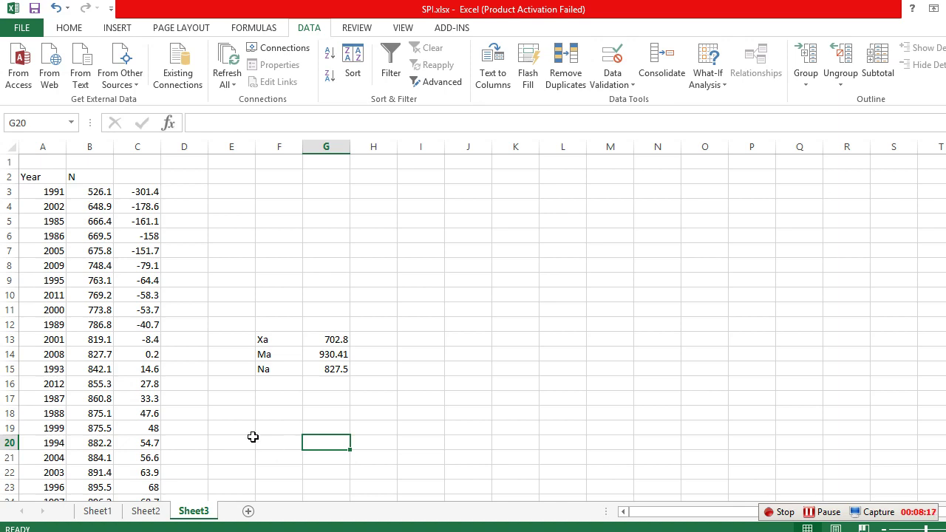
{"action": "left_click", "coordinate": [303, 529]}
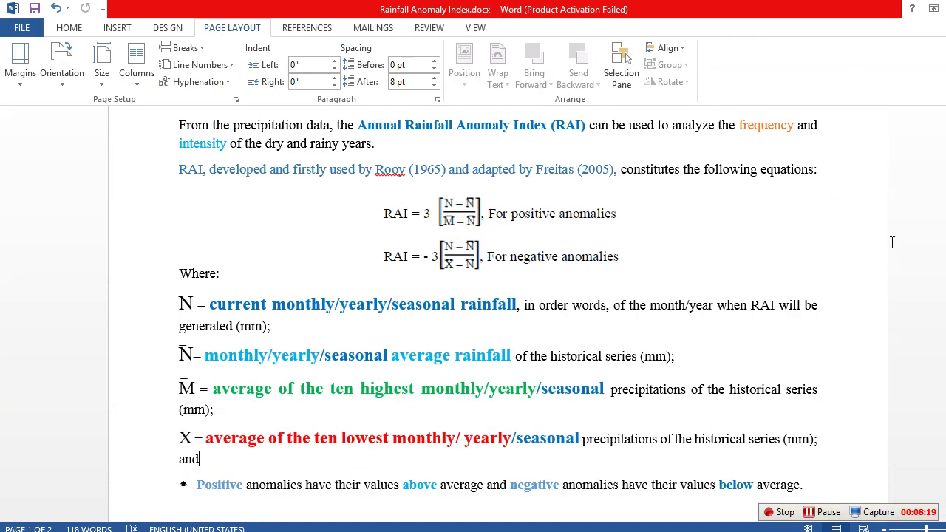
{"action": "left_click_drag", "start_coordinate": [517, 9], "coordinate": [783, 26]}
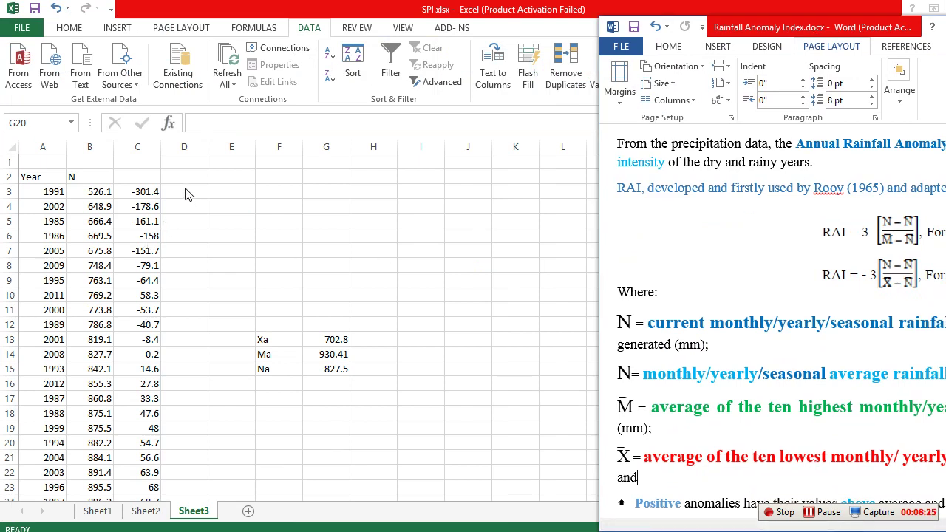
{"action": "left_click", "coordinate": [185, 193]}
{"action": "left_click", "coordinate": [184, 190]}
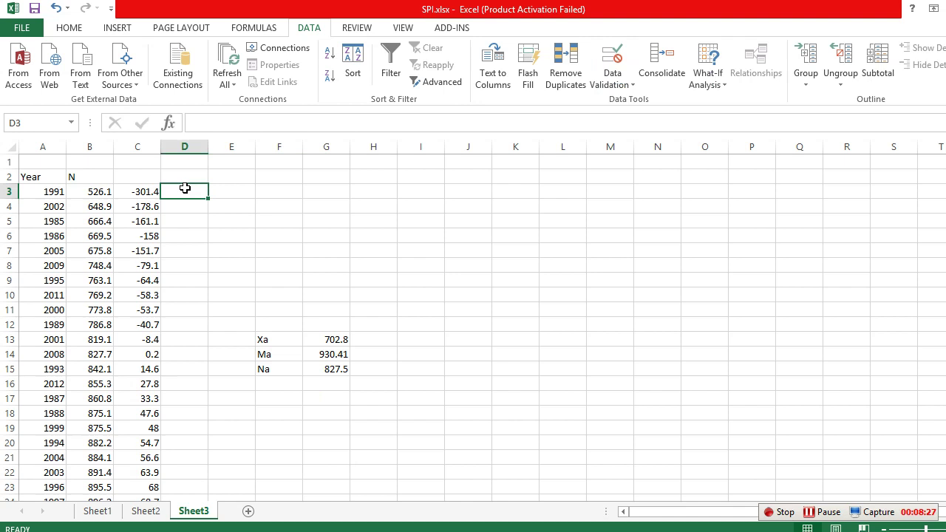
- Enter =-3*C3/702.8 in D3 and fill it down to D13
{"action": "type", "text": "="}
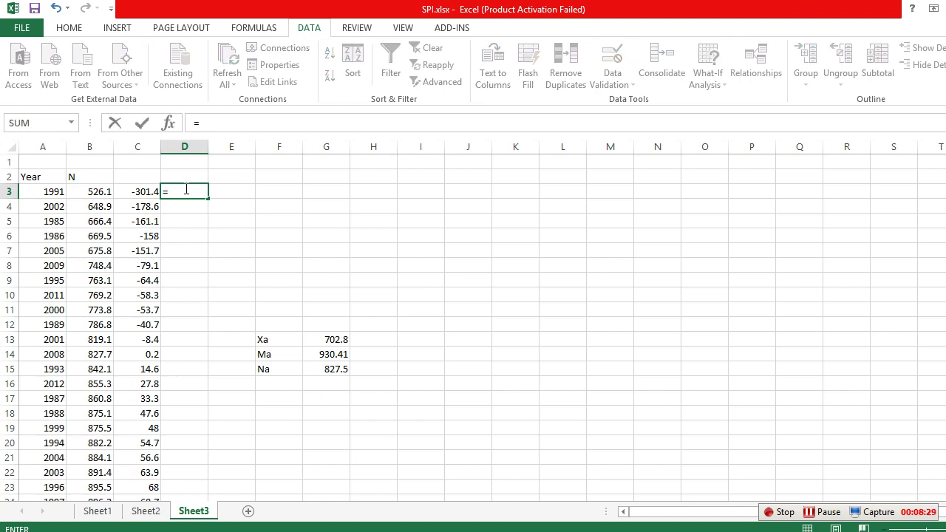
{"action": "type", "text": "-3*"}
{"action": "left_click", "coordinate": [137, 192]}
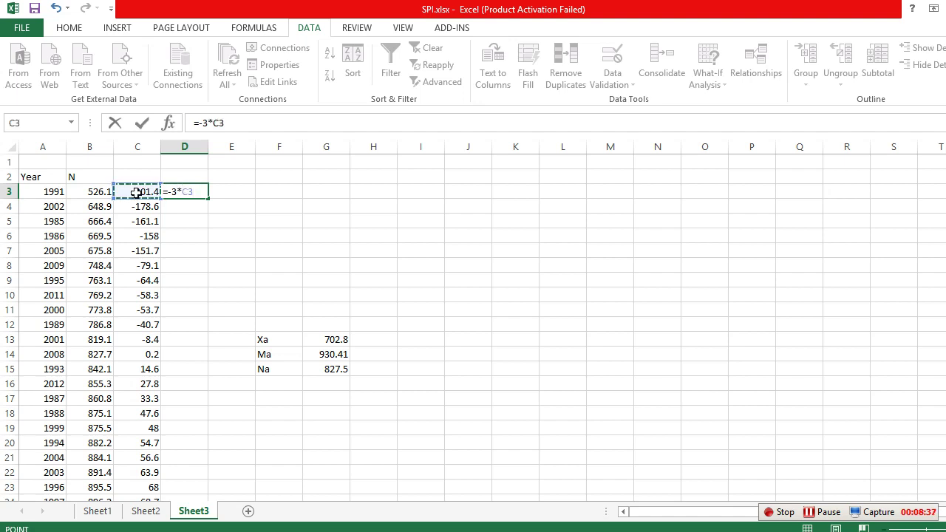
{"action": "type", "text": "/"}
{"action": "left_click", "coordinate": [327, 340]}
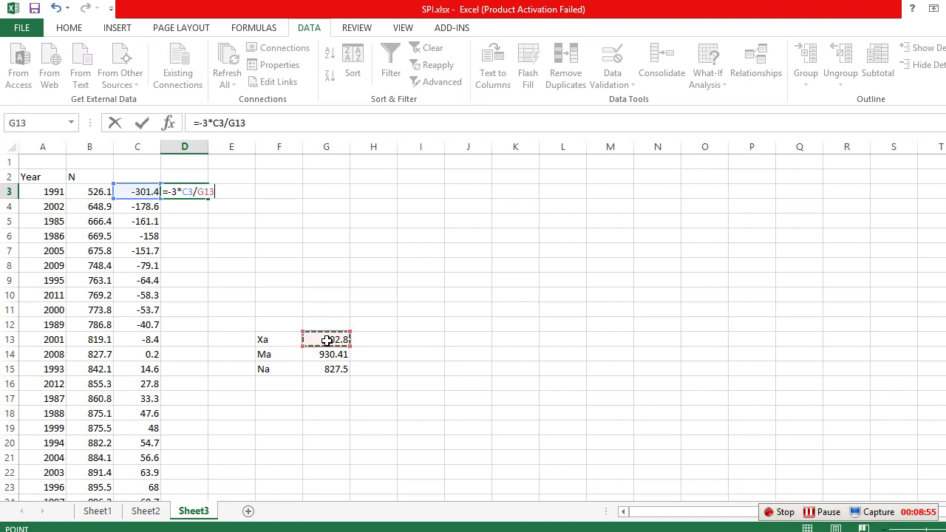
{"action": "key", "text": "BackSpace"}
{"action": "key", "text": "BackSpace"}
{"action": "key", "text": "BackSpace"}
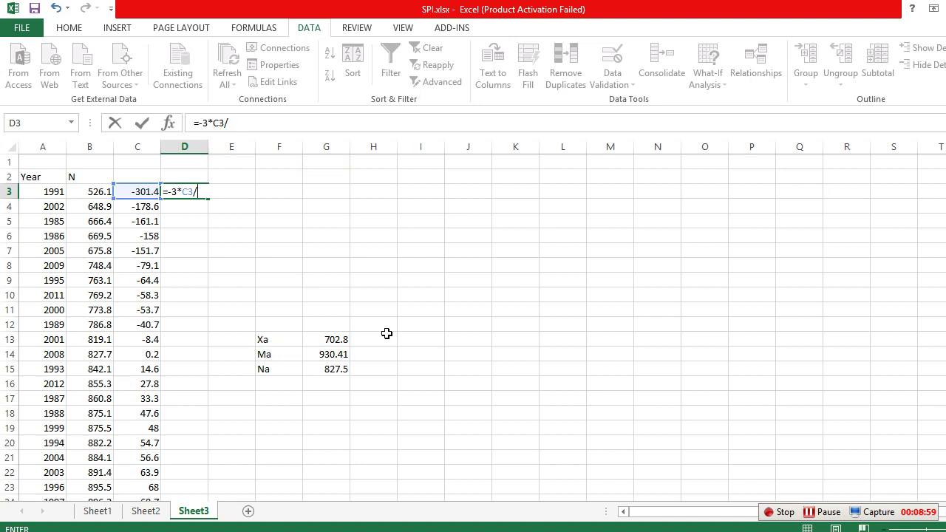
{"action": "type", "text": "702.8"}
{"action": "key", "text": "Return"}
{"action": "left_click", "coordinate": [196, 190]}
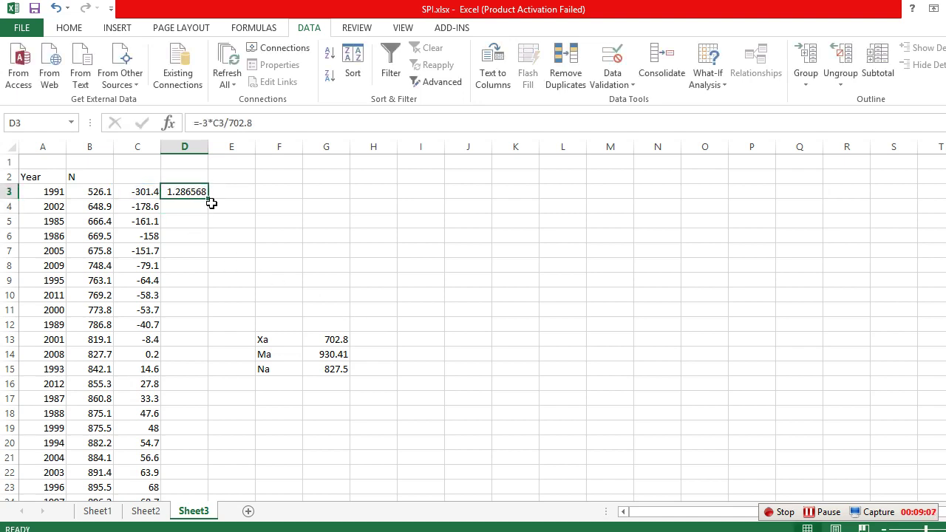
{"action": "left_click_drag", "start_coordinate": [210, 199], "coordinate": [199, 344]}
{"action": "left_click", "coordinate": [435, 281]}
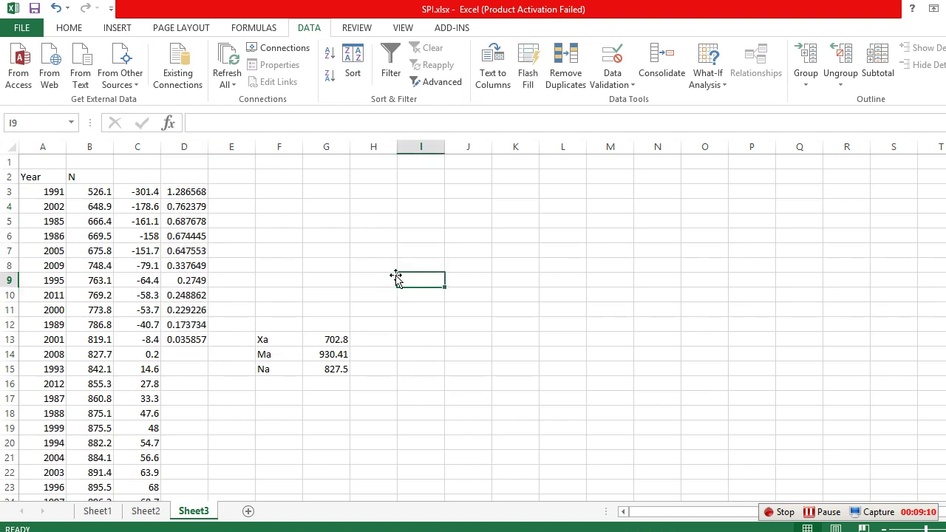
- Enter =3*C14/930.41 in D14 and fill it down to D30
{"action": "left_click", "coordinate": [187, 357]}
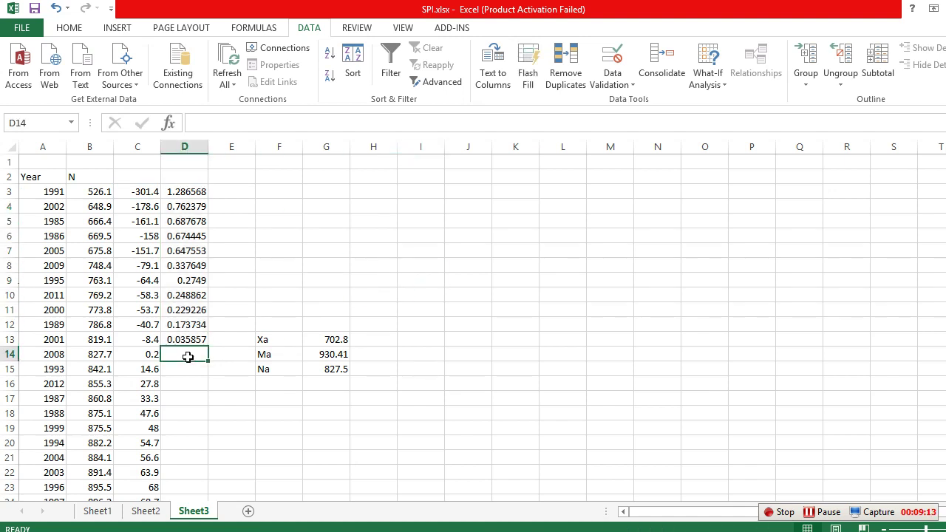
{"action": "type", "text": "="}
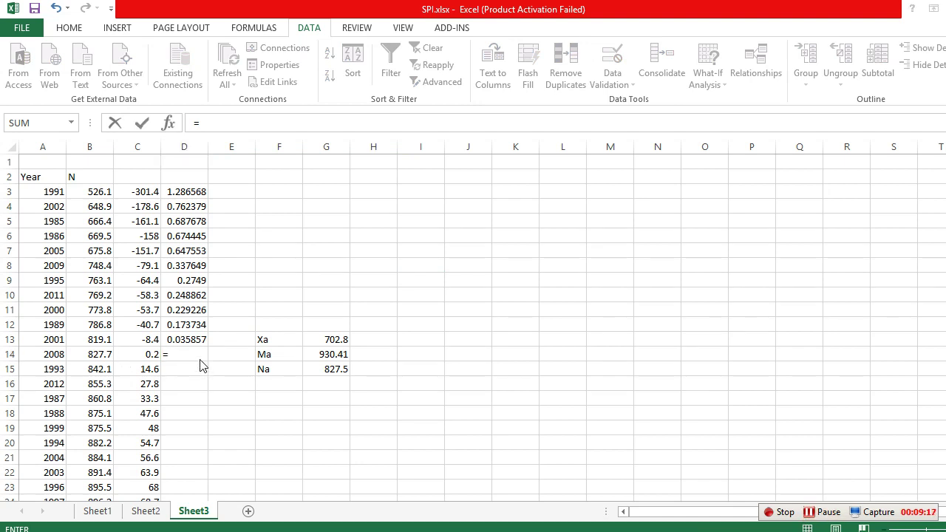
{"action": "type", "text": "3*"}
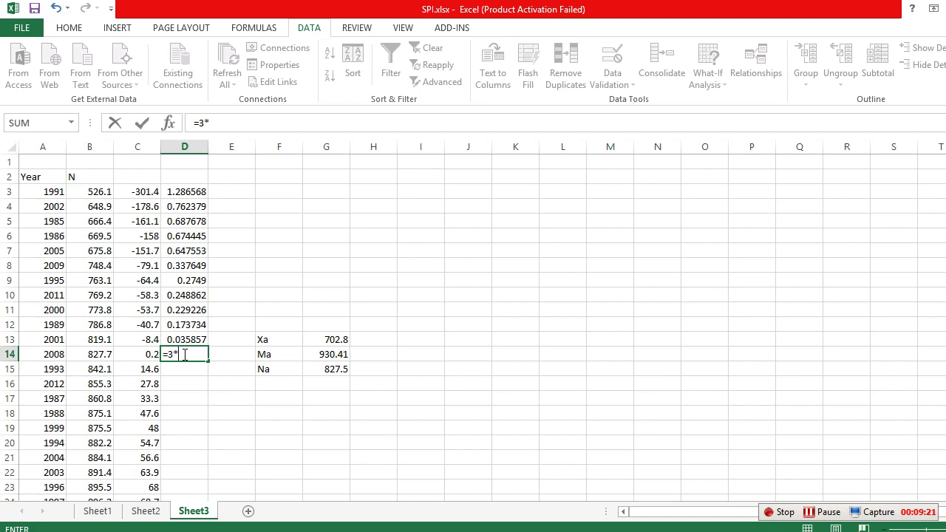
{"action": "left_click", "coordinate": [138, 356]}
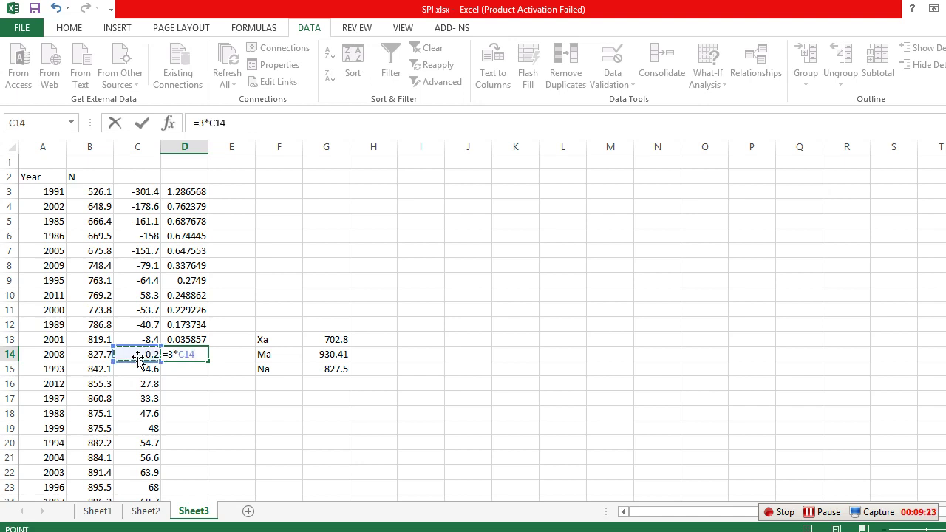
{"action": "type", "text": "/"}
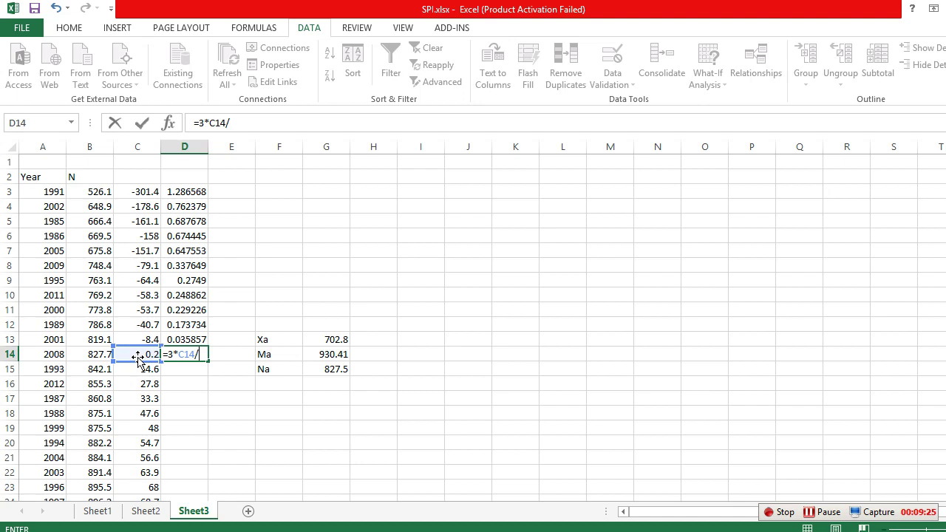
{"action": "left_click", "coordinate": [328, 356]}
{"action": "key", "text": "BackSpace"}
{"action": "key", "text": "BackSpace"}
{"action": "key", "text": "BackSpace"}
{"action": "type", "text": "930.41"}
{"action": "key", "text": "Return"}
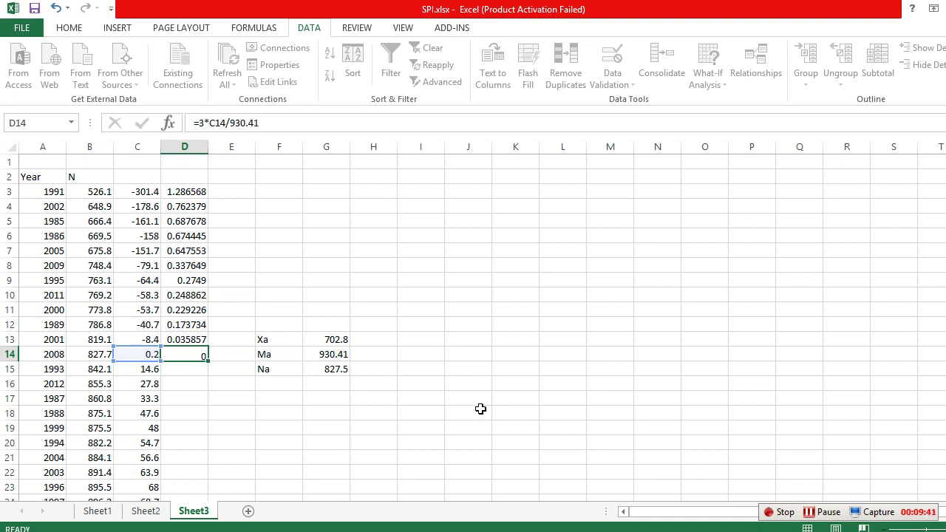
{"action": "left_click", "coordinate": [199, 353]}
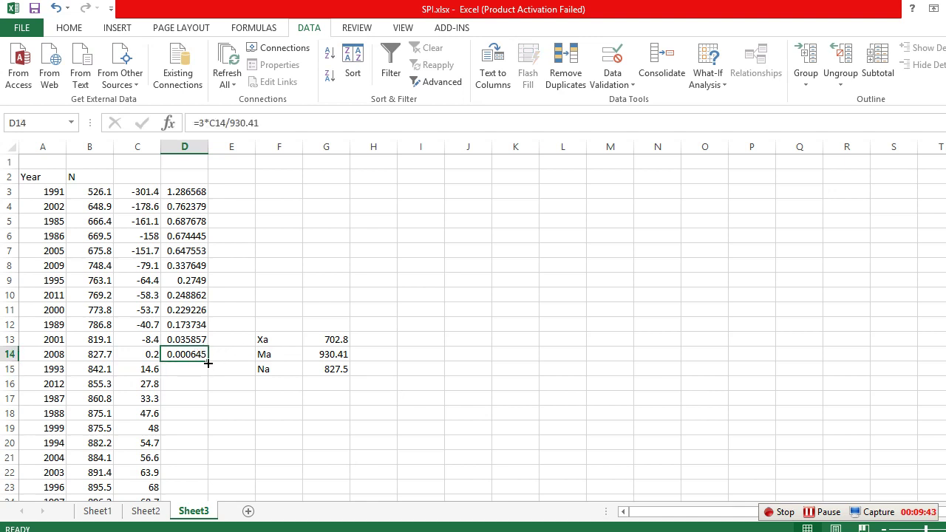
{"action": "left_click_drag", "start_coordinate": [208, 368], "coordinate": [200, 490]}
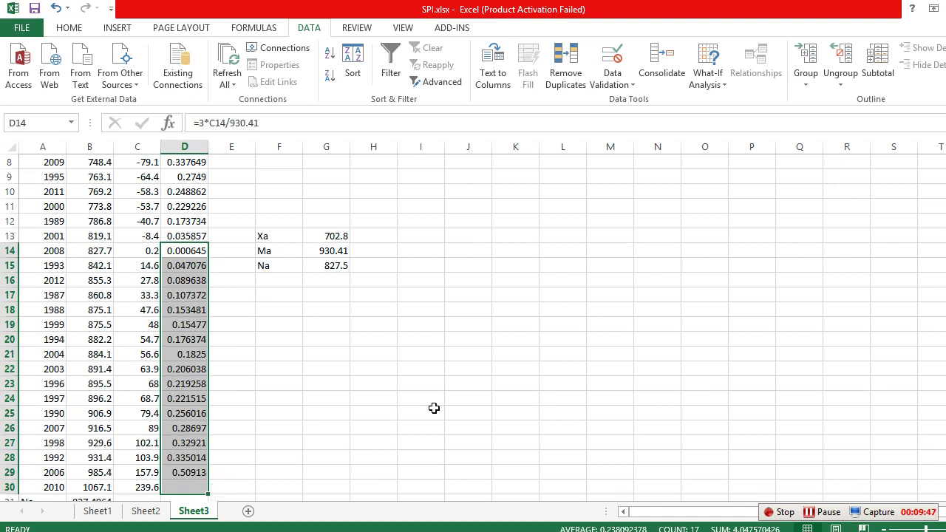
- Select the RAI values D3:D30 and reduce them to two decimal places
{"action": "left_click", "coordinate": [458, 401]}
{"action": "scroll", "coordinate": [249, 308], "scroll_direction": "up", "scroll_amount": 3}
{"action": "left_click", "coordinate": [186, 192]}
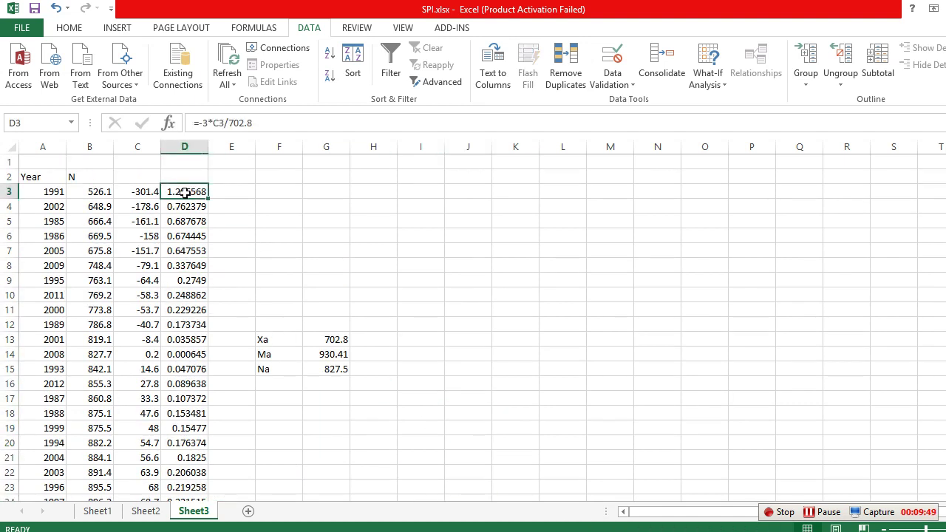
{"action": "key", "text": "ctrl+shift+Down"}
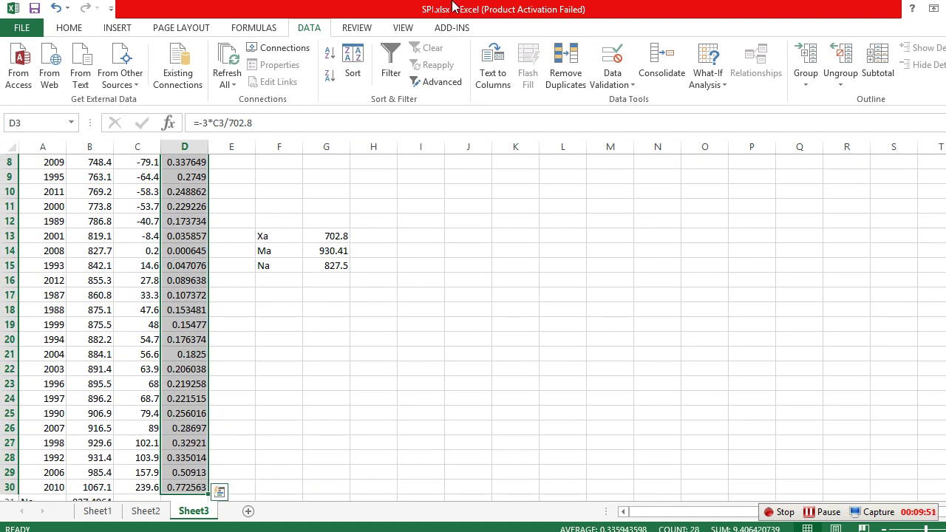
{"action": "left_click", "coordinate": [79, 31]}
{"action": "left_click", "coordinate": [557, 78]}
{"action": "left_click", "coordinate": [558, 79]}
{"action": "left_click", "coordinate": [557, 78]}
{"action": "left_click", "coordinate": [557, 79]}
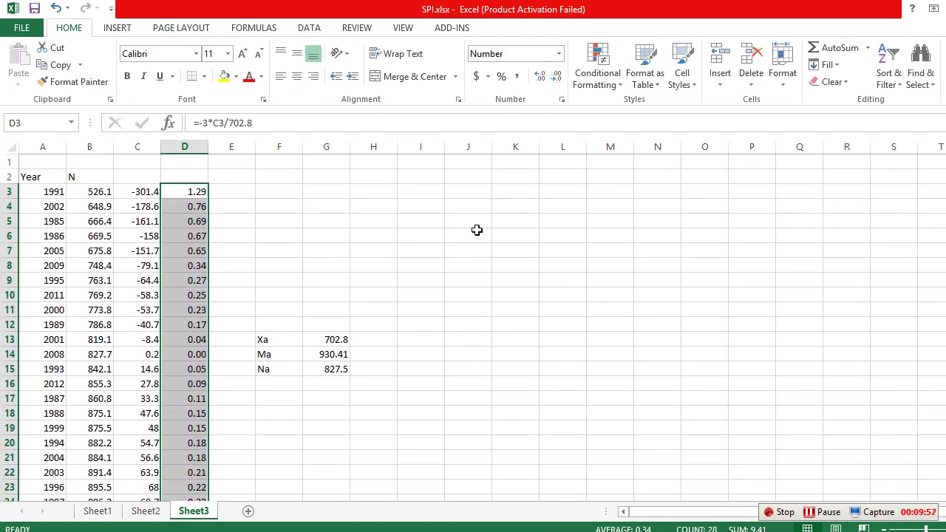
{"action": "scroll", "coordinate": [507, 338], "scroll_direction": "down", "scroll_amount": 3}
{"action": "scroll", "coordinate": [507, 338], "scroll_direction": "up", "scroll_amount": 1}
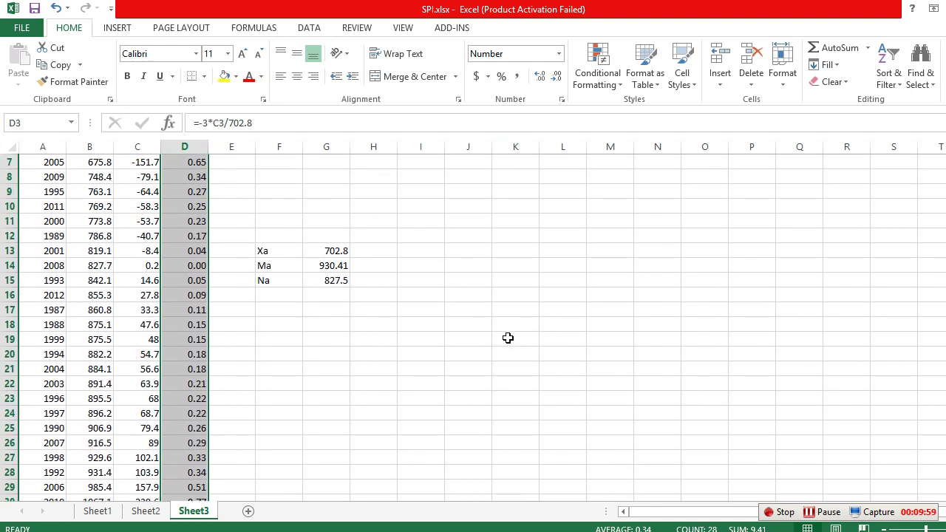
{"action": "scroll", "coordinate": [507, 337], "scroll_direction": "up", "scroll_amount": 2}
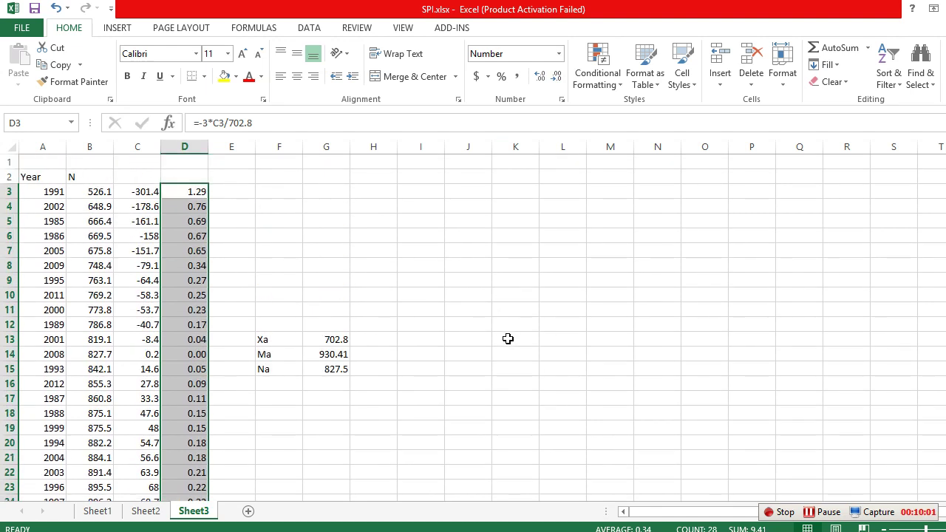
{"action": "scroll", "coordinate": [508, 338], "scroll_direction": "down", "scroll_amount": 4}
{"action": "scroll", "coordinate": [507, 338], "scroll_direction": "up", "scroll_amount": 4}
- Select the Year column from 1991 down to the last year
{"action": "left_click", "coordinate": [41, 190]}
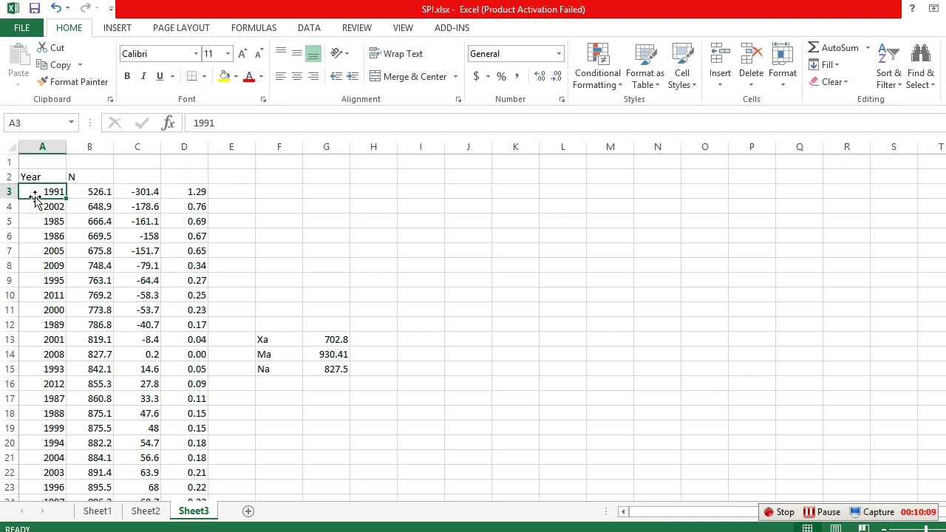
{"action": "key", "text": "ctrl+shift+Down"}
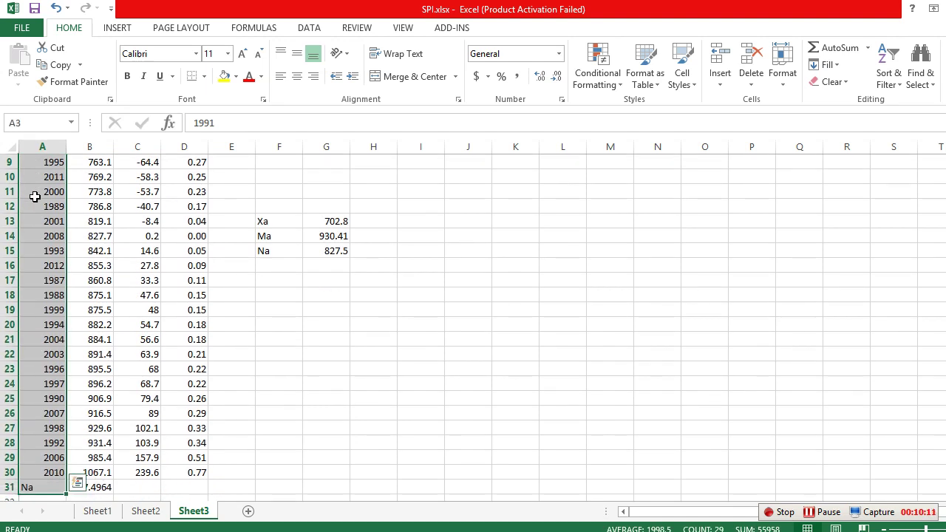
{"action": "scroll", "coordinate": [68, 252], "scroll_direction": "up", "scroll_amount": 3}
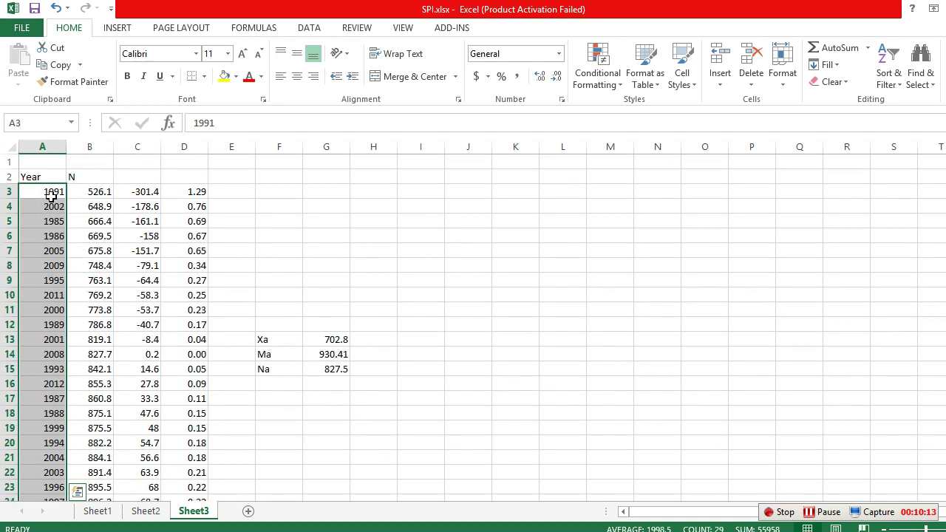